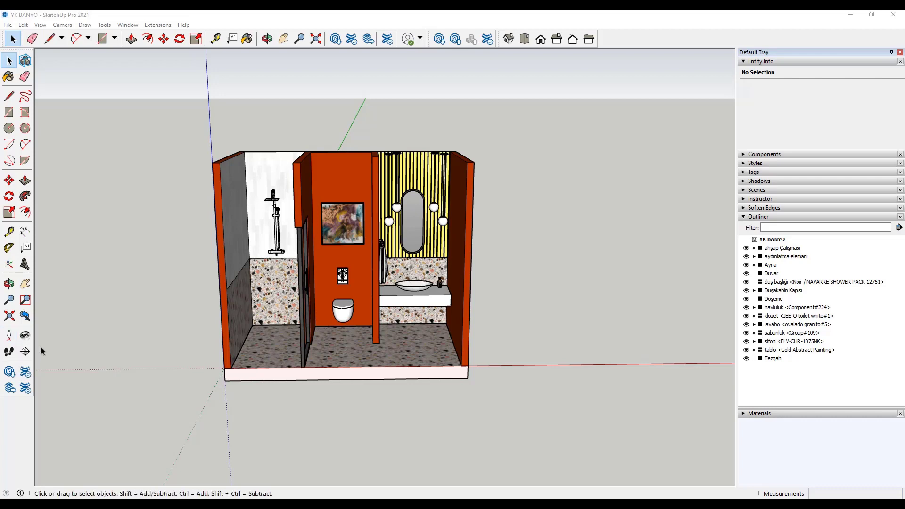
Place the camera on the floor before the bathroom at 167,6 cm eye height, facing the shower
click(9, 336)
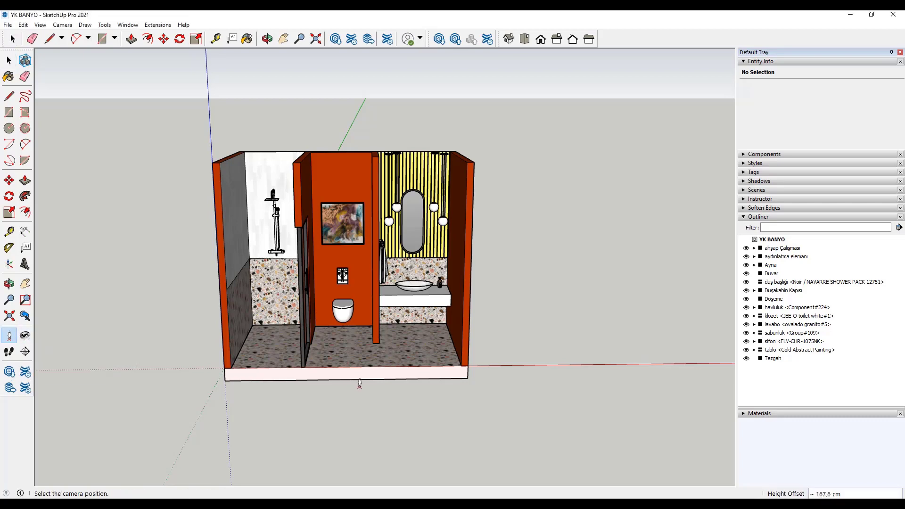
scroll(360, 384, down, 2)
scroll(471, 417, down, 2)
scroll(470, 417, up, 2)
scroll(412, 387, up, 1)
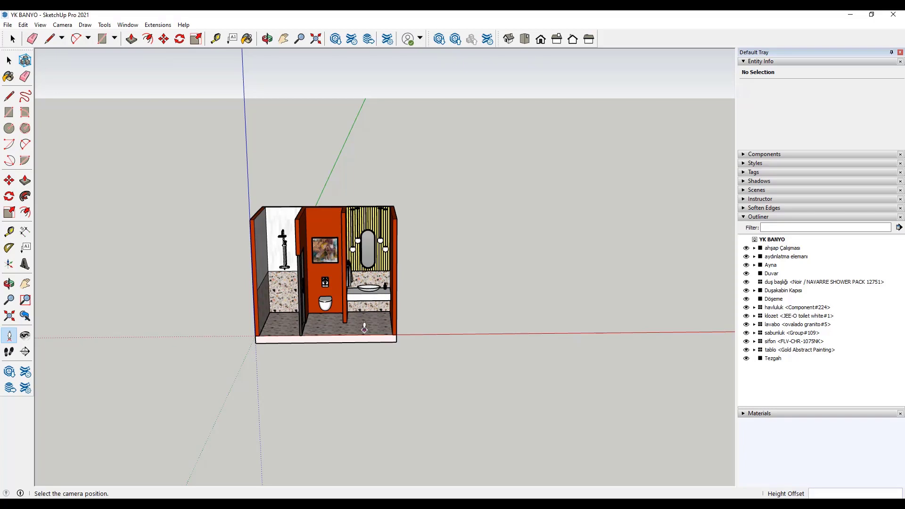
click(331, 434)
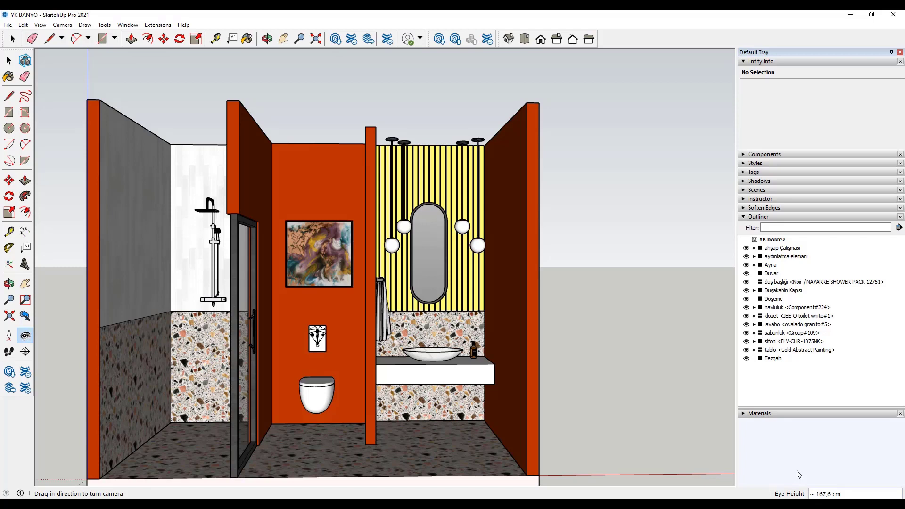
Set the eye height to 180 cm, then 150 cm, and turn slightly to recentre the bathroom
text(1)
key(Return)
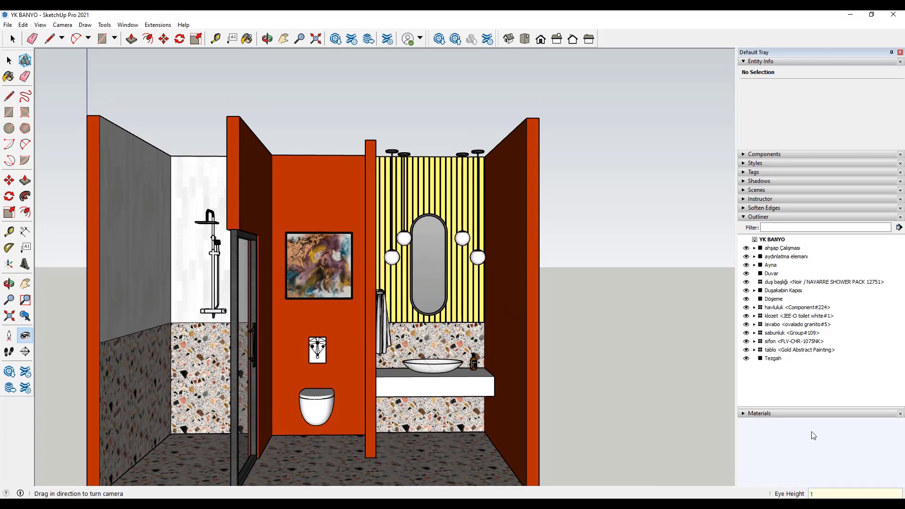
text(50)
key(Return)
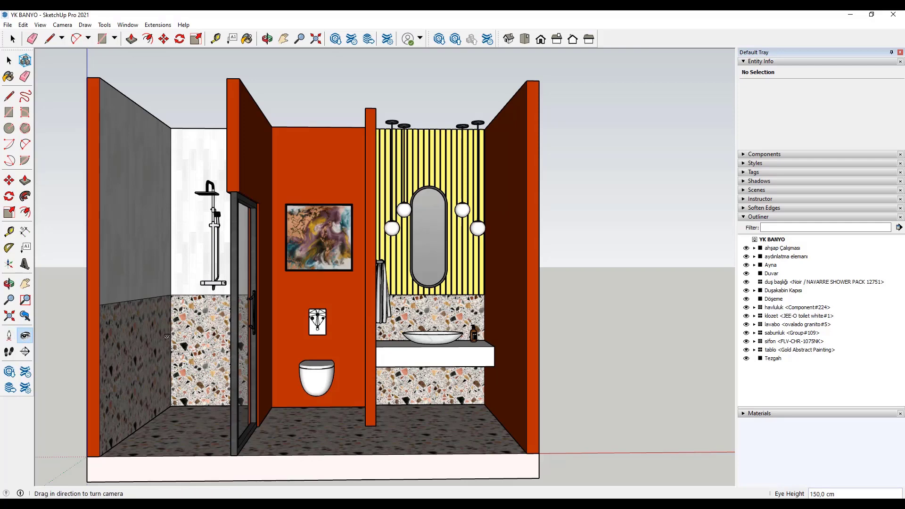
mouse_move(391, 286)
mouse_down()
mouse_move(301, 282)
mouse_move(370, 287)
mouse_move(405, 267)
mouse_up()
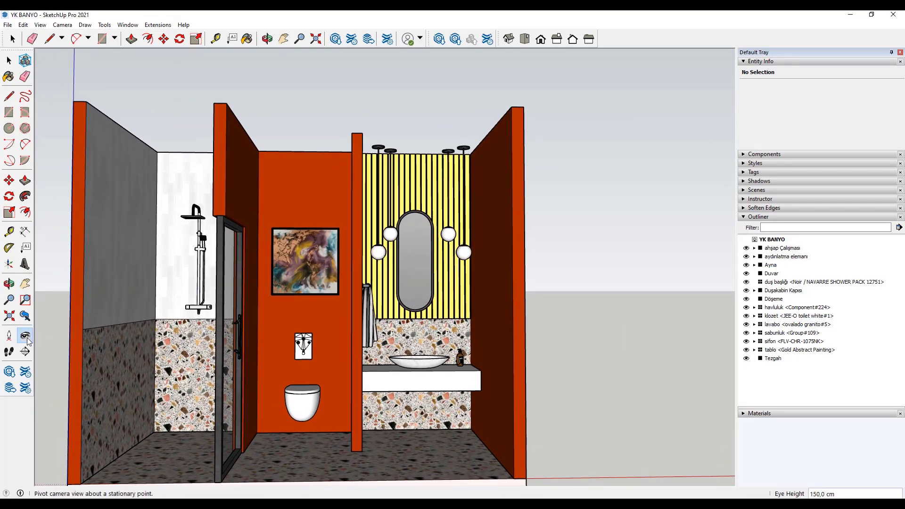
Reposition the camera near the vanity, facing the mirror wall
click(9, 335)
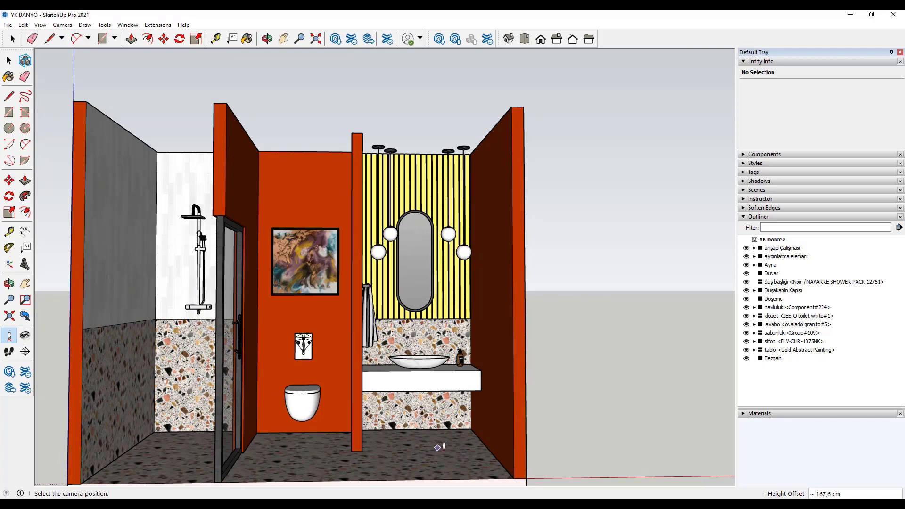
click(434, 447)
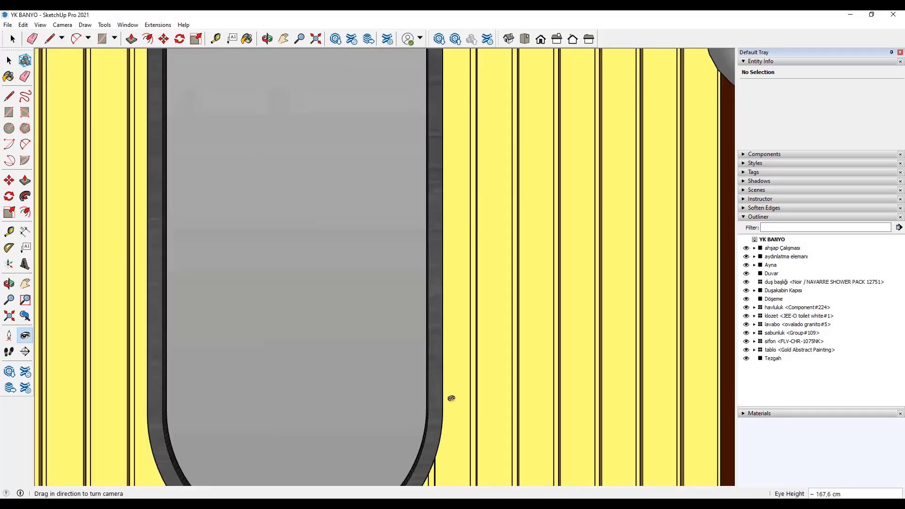
scroll(416, 309, down, 2)
scroll(415, 306, down, 3)
scroll(415, 305, down, 3)
scroll(415, 304, down, 2)
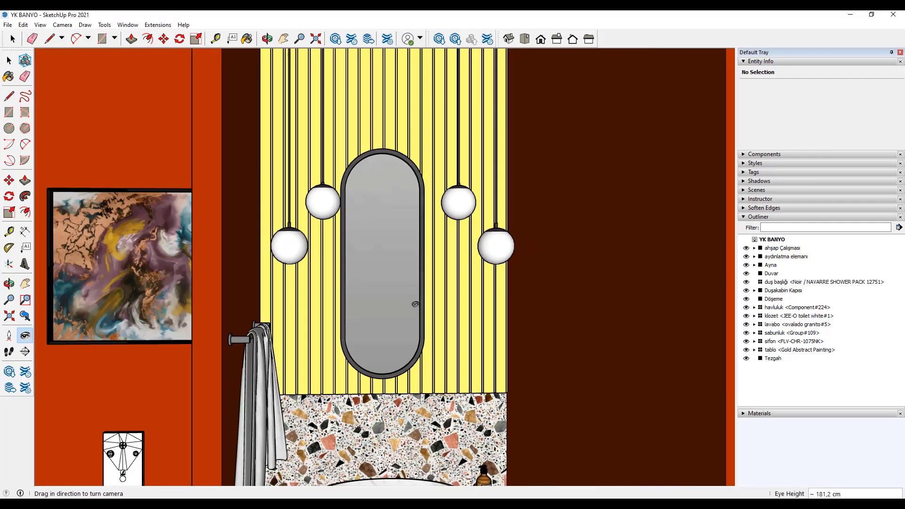
scroll(415, 303, down, 1)
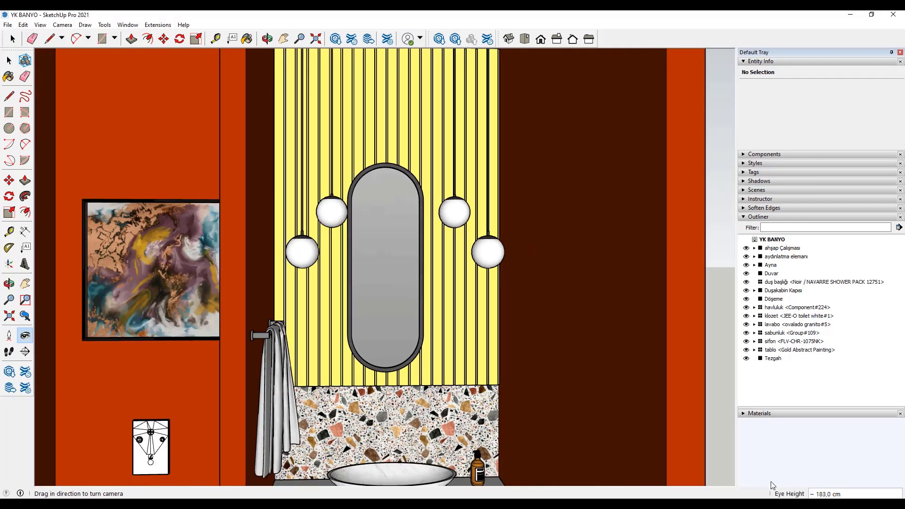
Lower the eye height to 150 cm, look toward the shower and toilet, then zoom out
text(150)
key(Return)
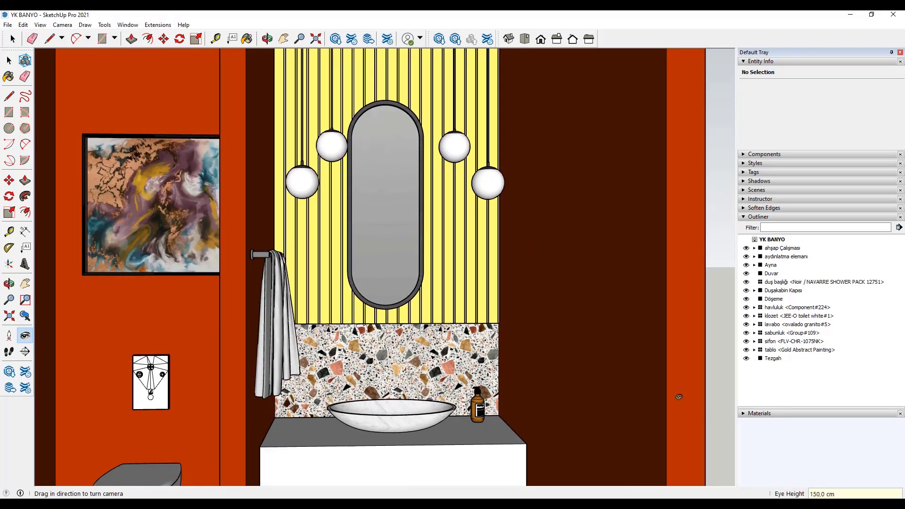
mouse_move(475, 292)
mouse_down()
mouse_move(167, 287)
mouse_move(409, 367)
mouse_up()
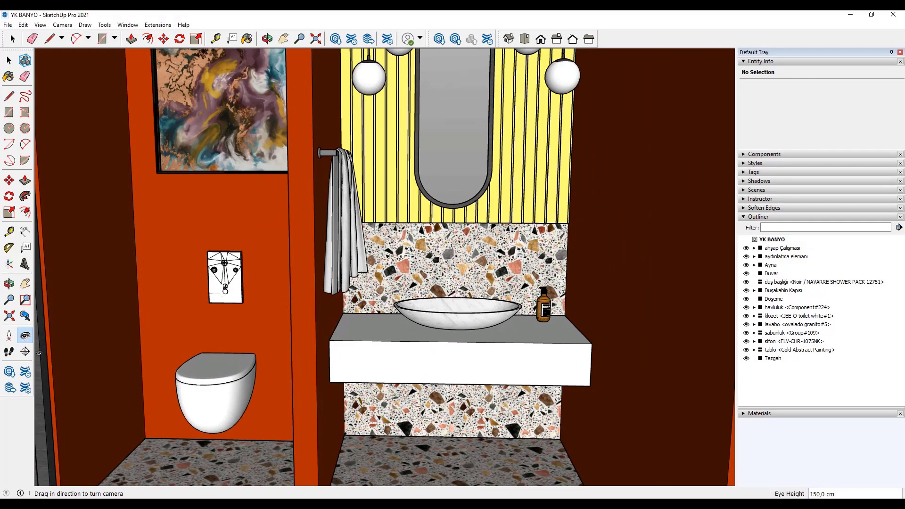
scroll(410, 332, down, 2)
scroll(410, 332, down, 2)
Turn the camera in place with Look Around to reframe the bathroom
scroll(410, 332, down, 2)
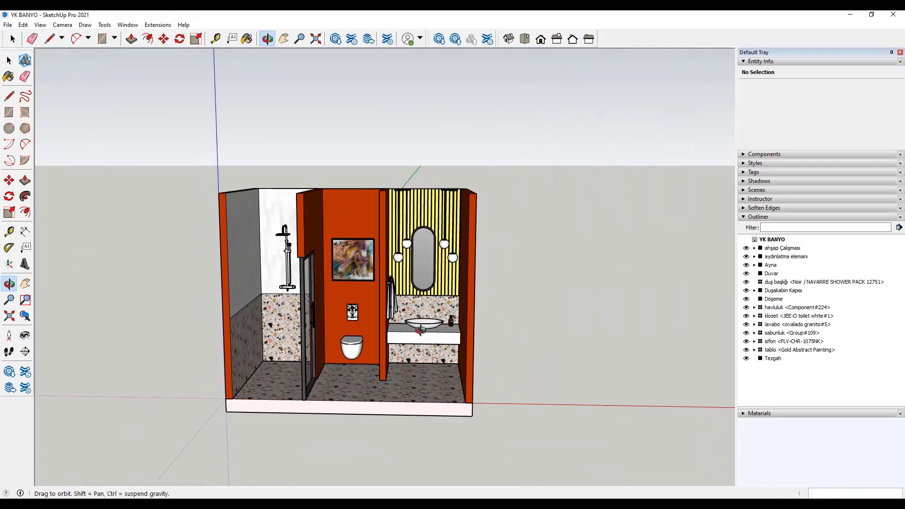
scroll(410, 332, down, 2)
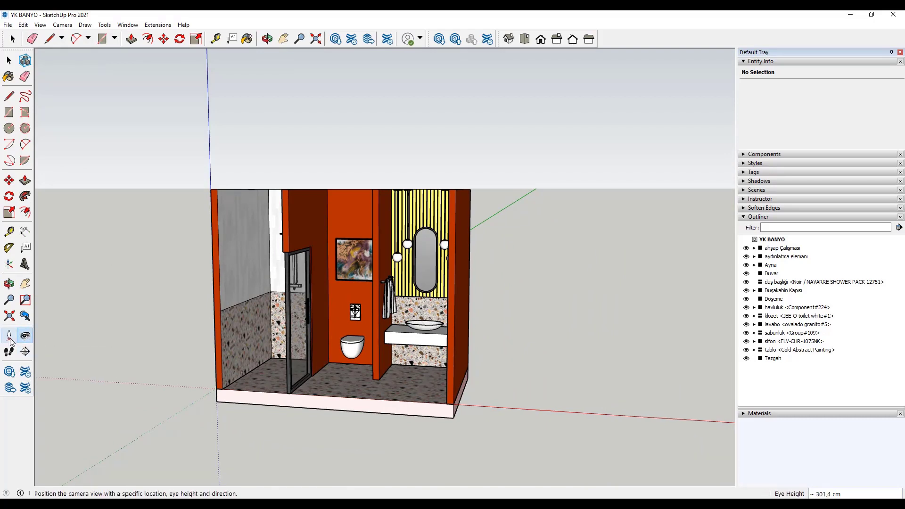
click(25, 336)
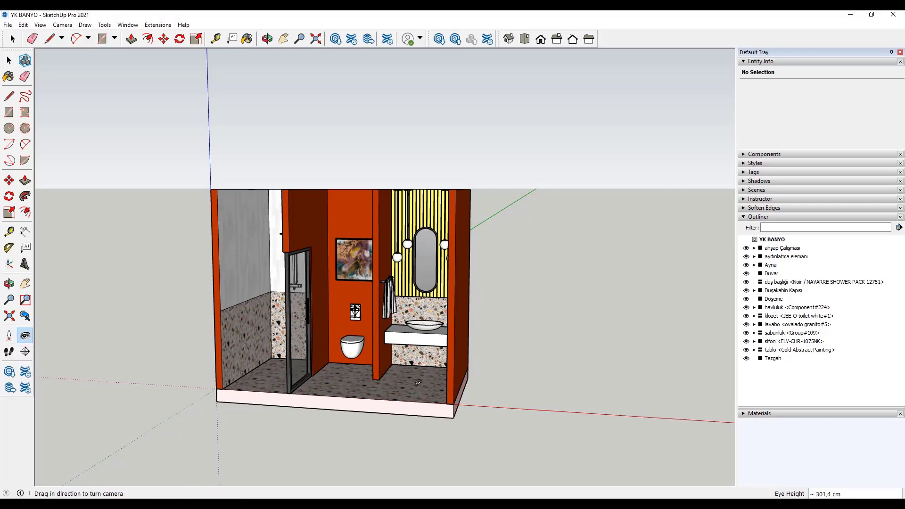
drag(279, 333, 287, 335)
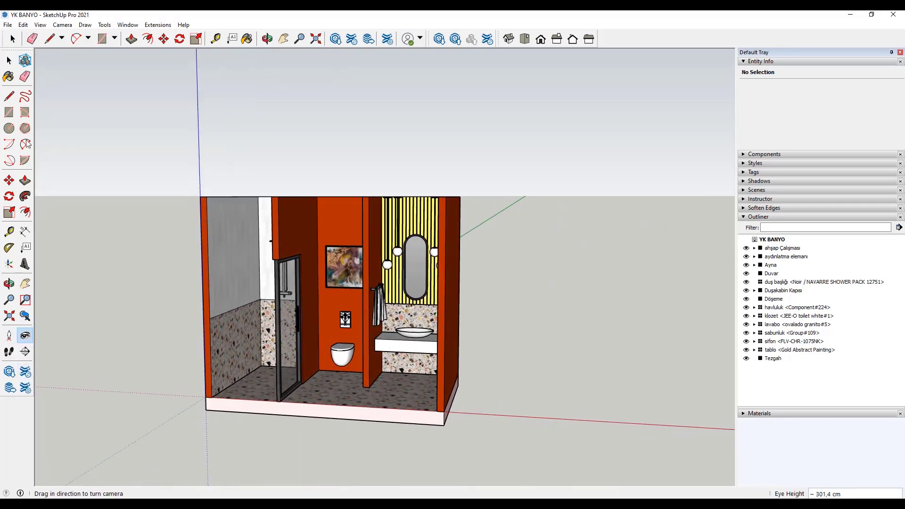
key(space)
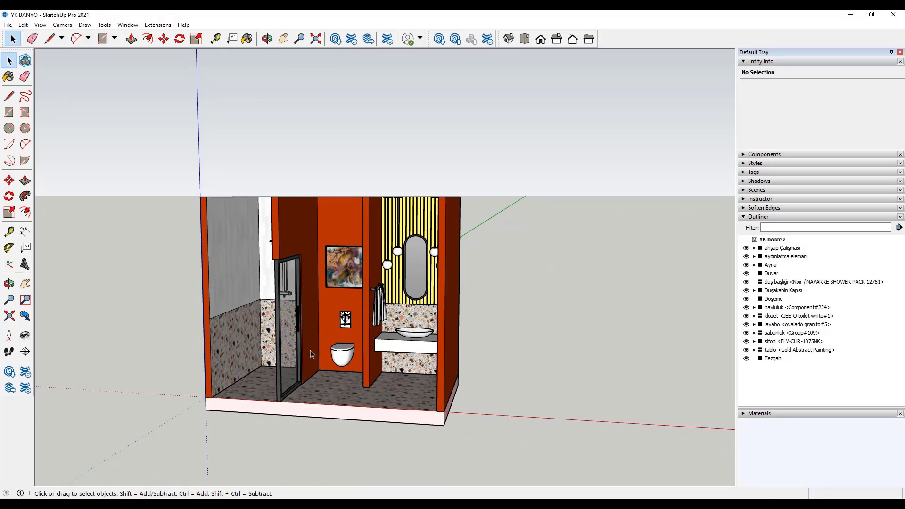
click(25, 335)
mouse_move(273, 364)
mouse_down()
mouse_move(86, 332)
mouse_move(218, 346)
mouse_move(281, 317)
mouse_move(311, 343)
mouse_up()
Alternate Orbit and Look Around to view the bathroom from its front-left side
key(o)
key(l)
mouse_move(457, 335)
mouse_down()
mouse_move(246, 340)
mouse_move(338, 345)
mouse_move(141, 319)
mouse_up()
key(o)
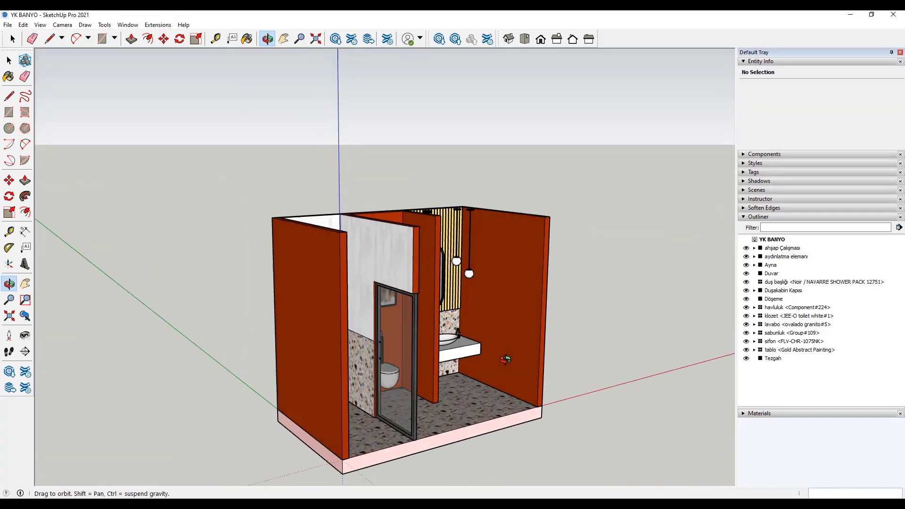
key(l)
drag(282, 330, 465, 326)
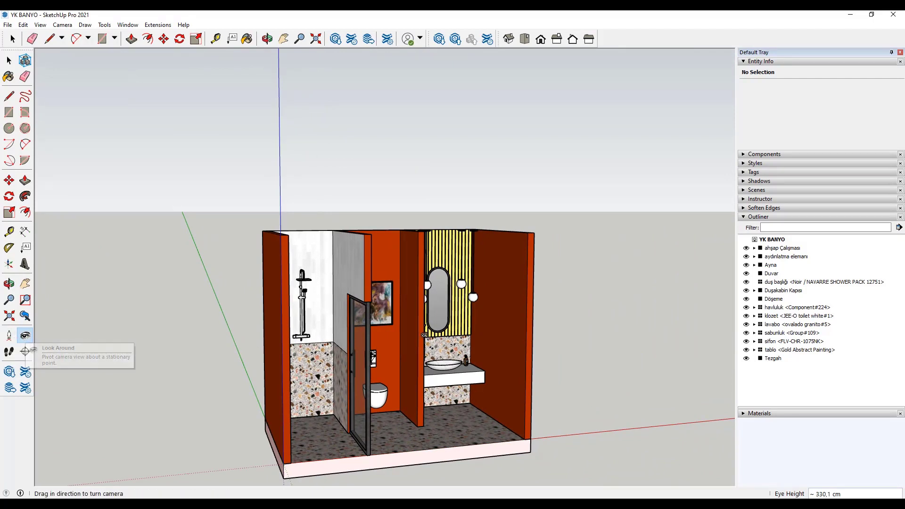
Start walking through the model with an eye height of 180 cm
drag(426, 331, 403, 332)
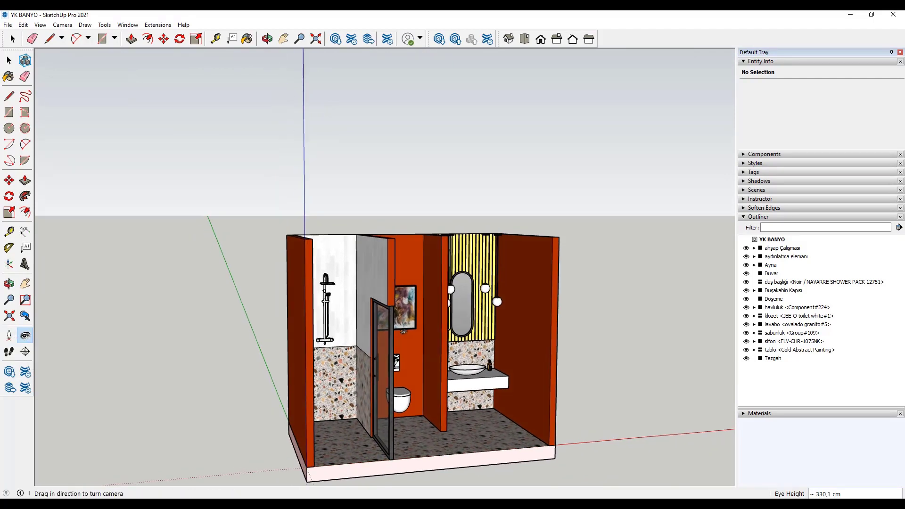
click(9, 352)
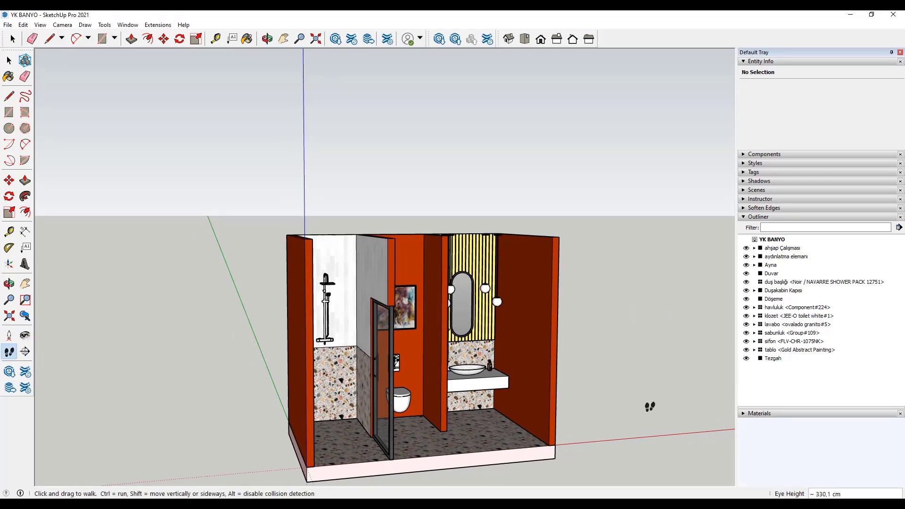
text(180)
key(Return)
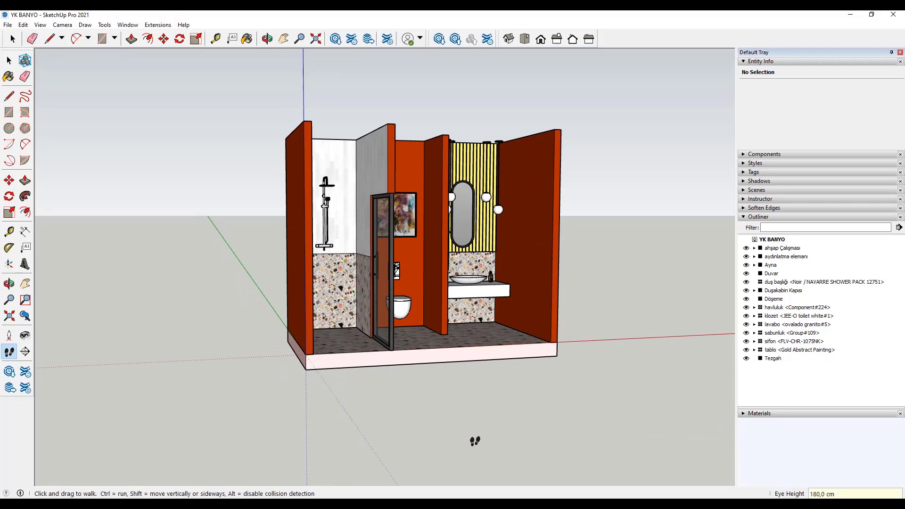
Walk in past the painting and vanity, then zoom back out to a distant overview
mouse_move(474, 434)
mouse_down()
mouse_move(484, 289)
mouse_move(467, 242)
mouse_move(487, 264)
mouse_up()
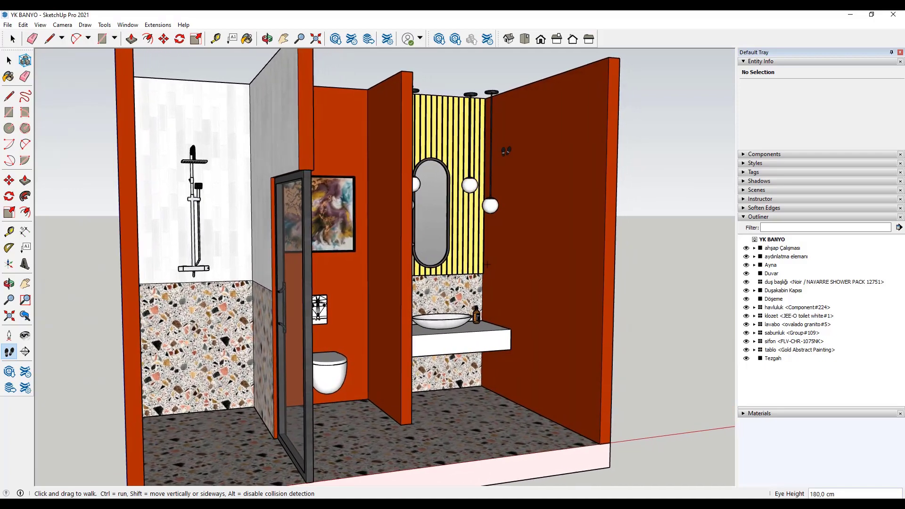
mouse_move(465, 414)
mouse_down()
mouse_move(488, 285)
mouse_move(537, 305)
mouse_move(389, 325)
mouse_move(505, 301)
mouse_up()
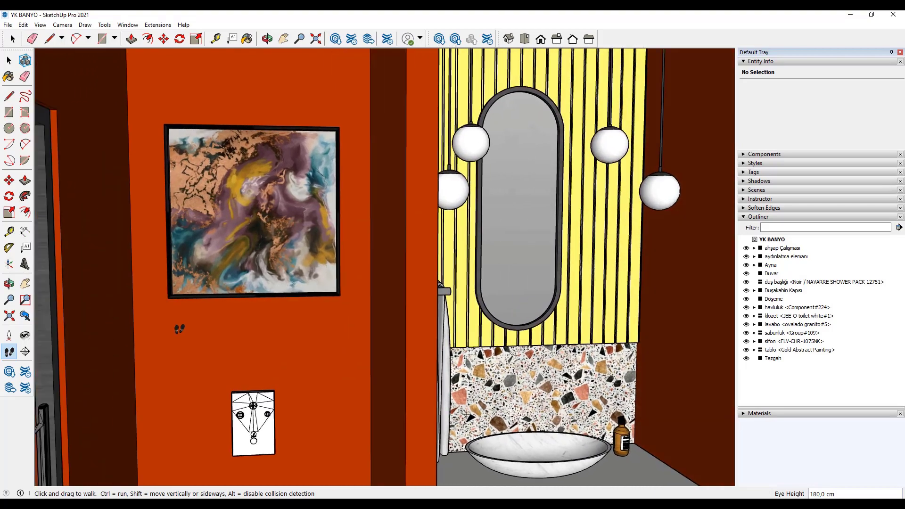
scroll(504, 300, down, 5)
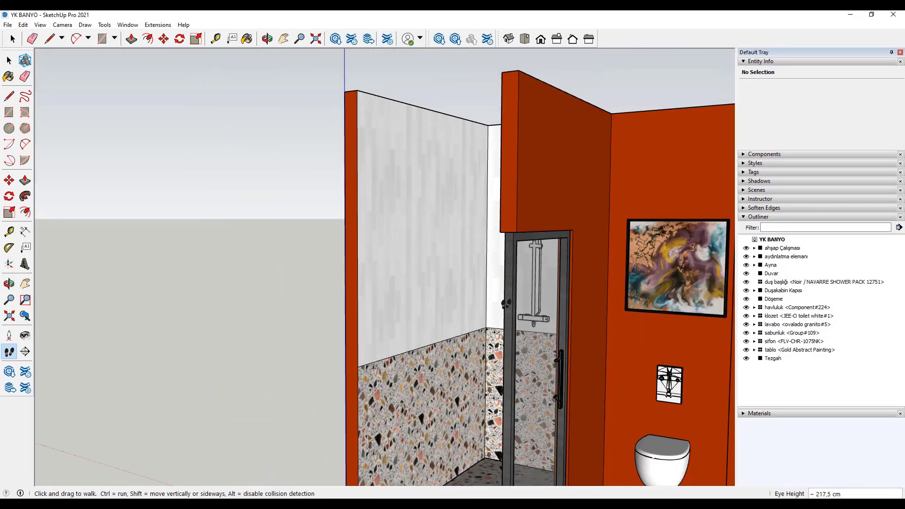
scroll(490, 298, down, 5)
scroll(476, 295, down, 4)
scroll(464, 293, down, 2)
Pull the view back, then walk the camera up close to the toilet, painting and sink
middle_drag(463, 293, 303, 388)
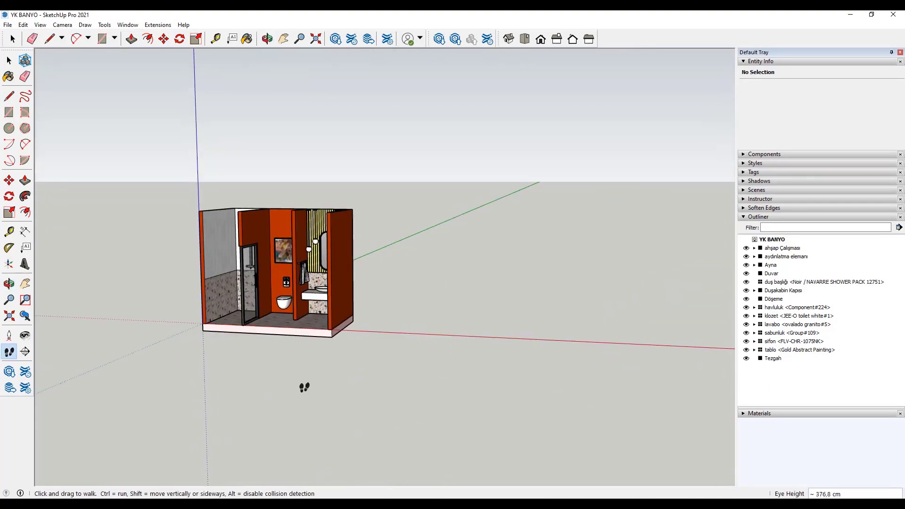
scroll(303, 388, down, 3)
click(11, 354)
text(180)
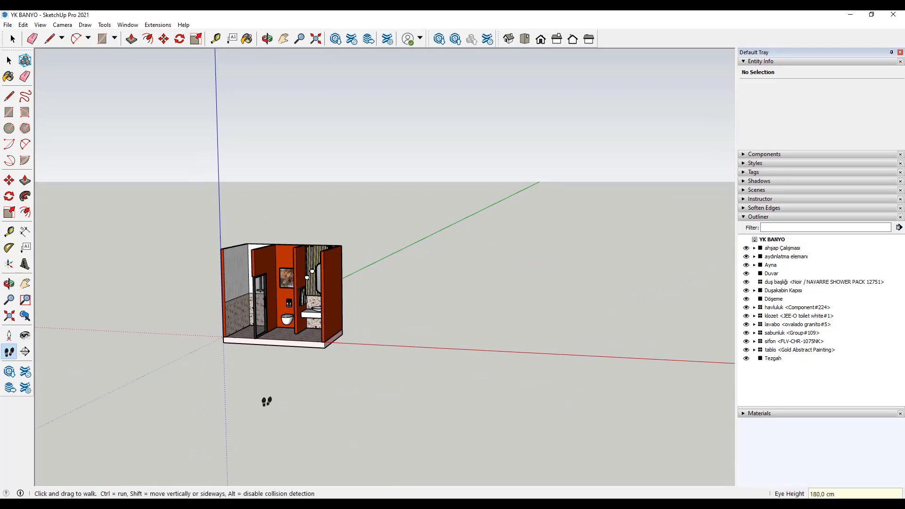
mouse_move(266, 401)
mouse_down()
mouse_move(298, 218)
mouse_move(292, 179)
mouse_move(387, 144)
mouse_up()
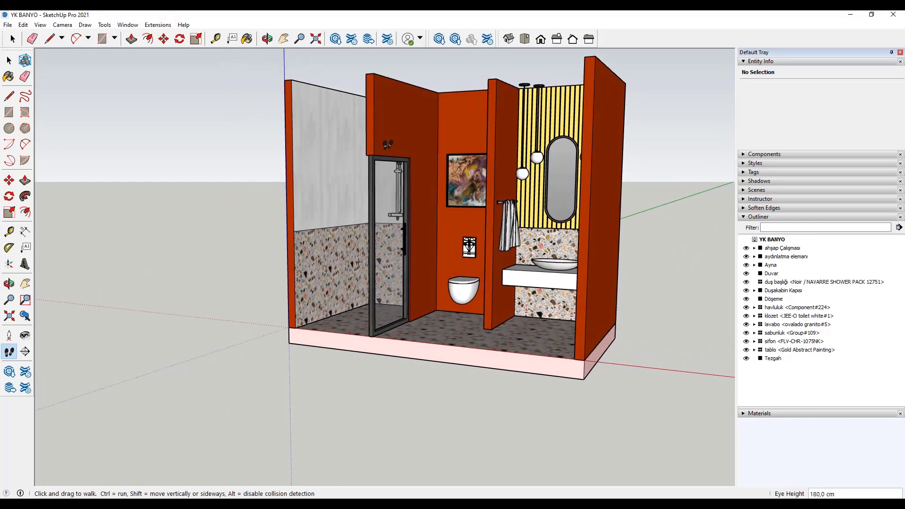
drag(358, 262, 439, 346)
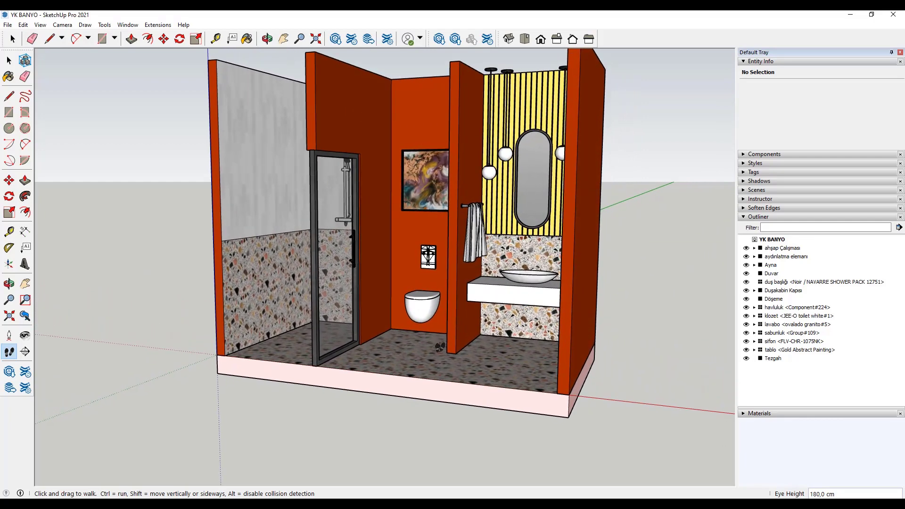
drag(410, 243, 85, 394)
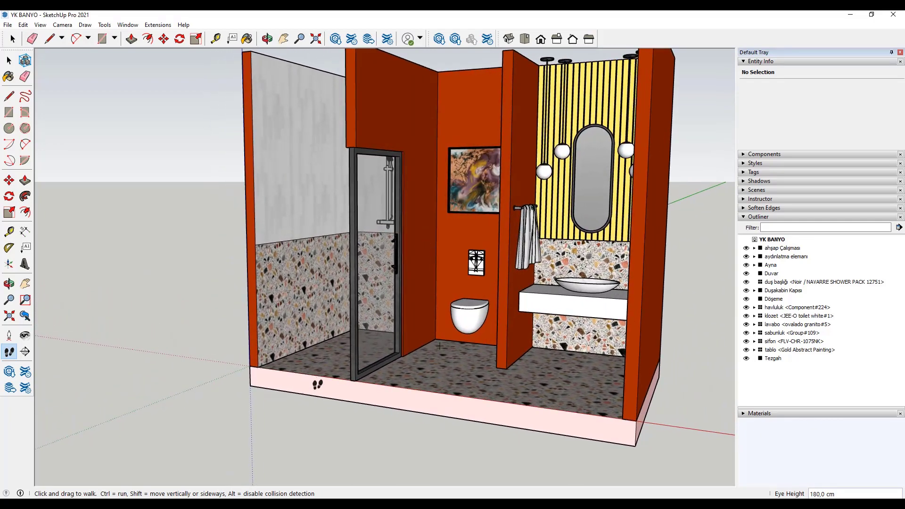
drag(318, 384, 292, 380)
Step back to the previous camera view, then forward to the next one
click(62, 25)
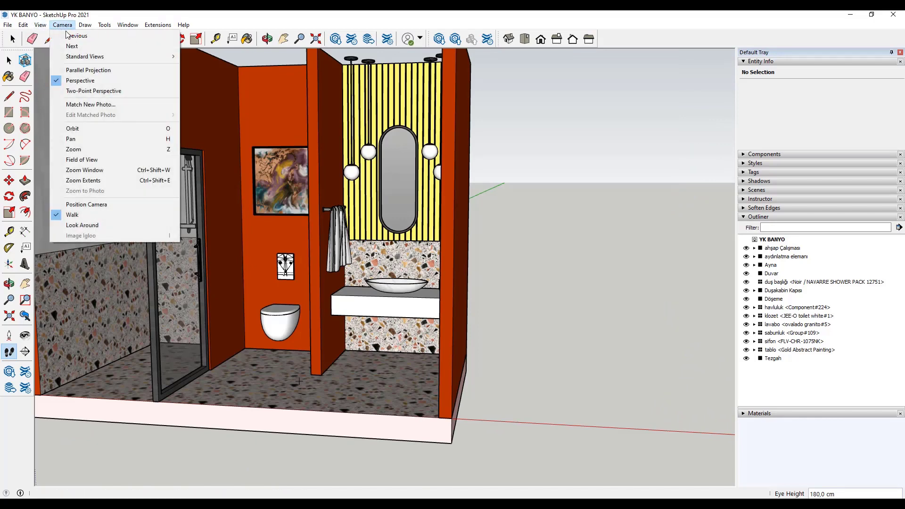
mouse_move(85, 57)
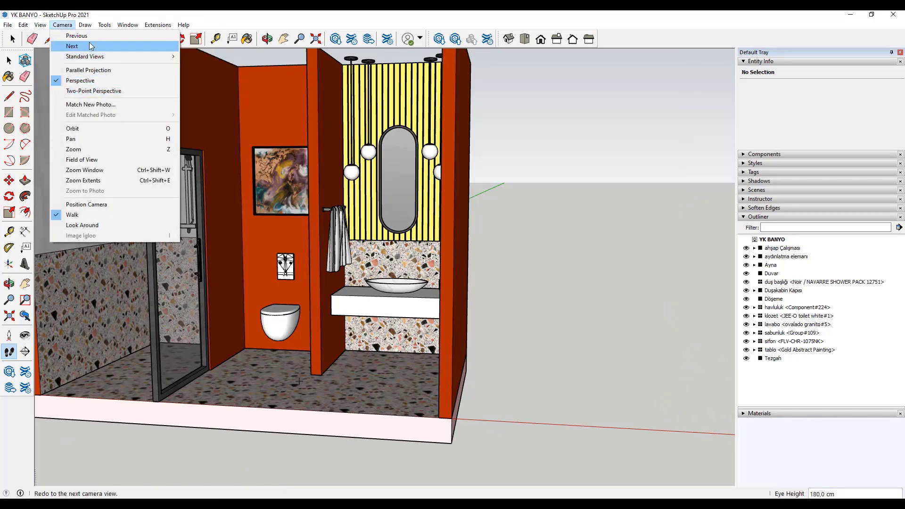
click(89, 38)
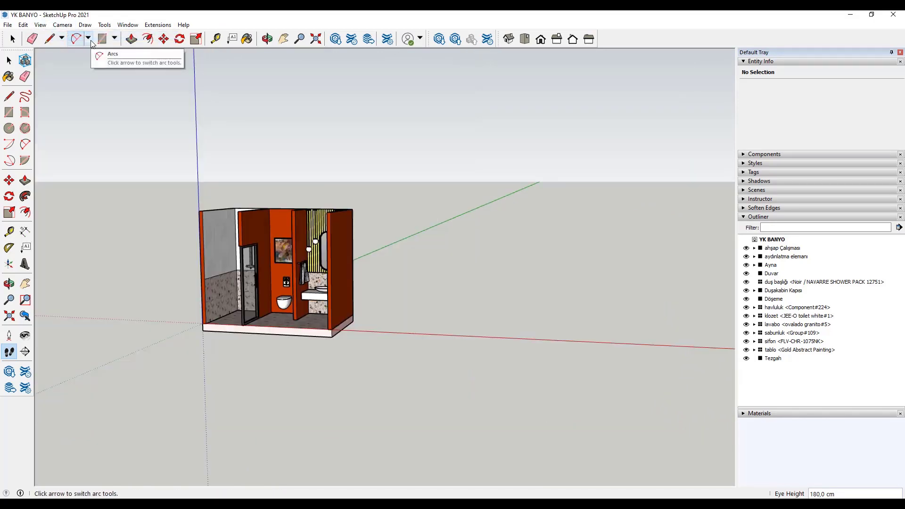
click(62, 24)
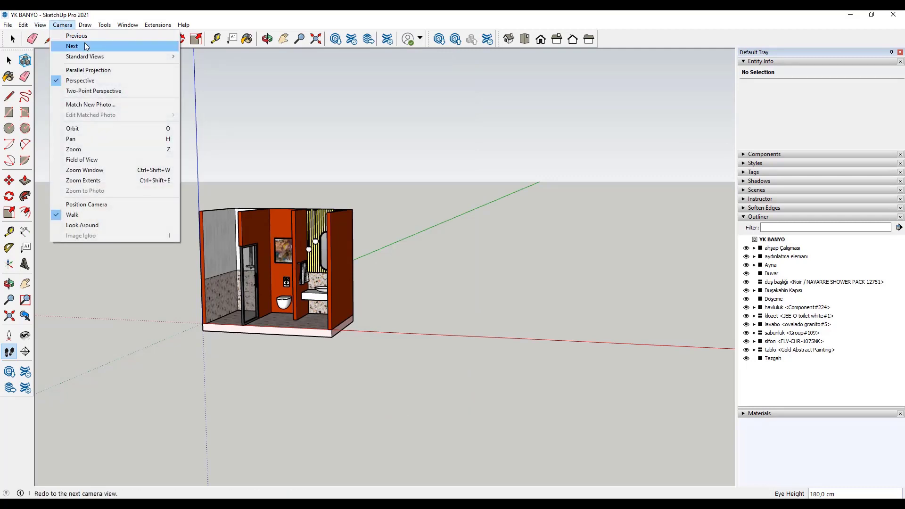
click(85, 46)
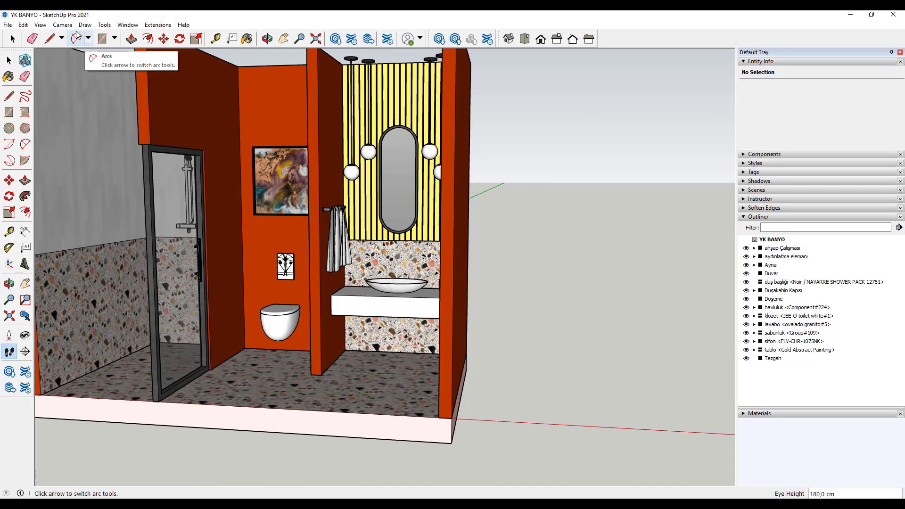
View the model from the Bottom standard view, then zoom extents to fit it
click(40, 24)
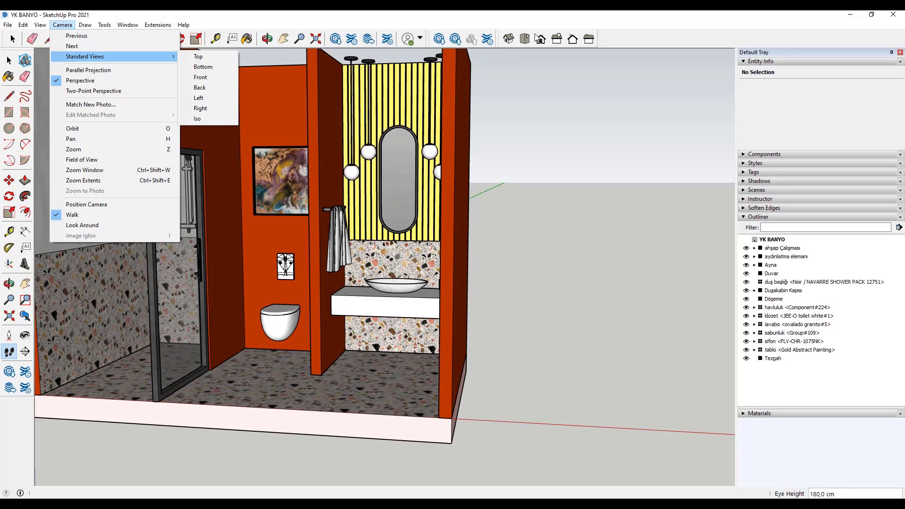
mouse_move(63, 25)
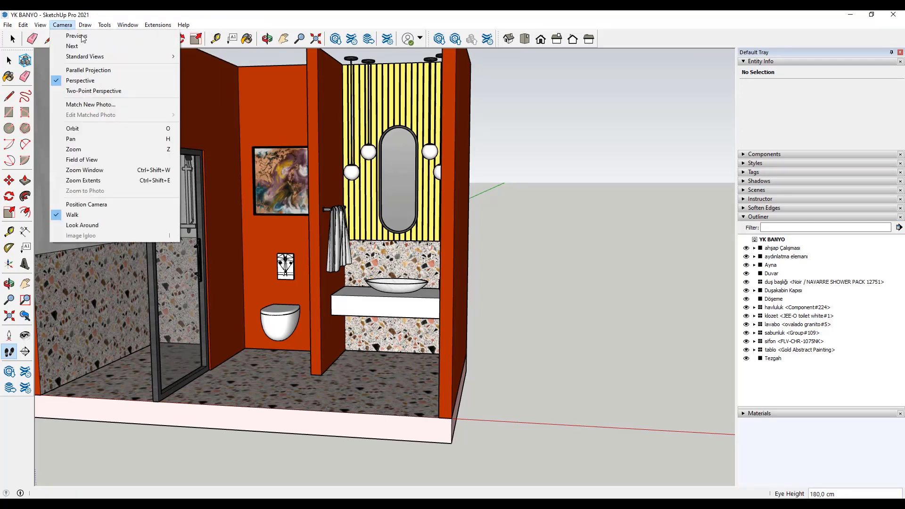
mouse_move(85, 56)
click(203, 66)
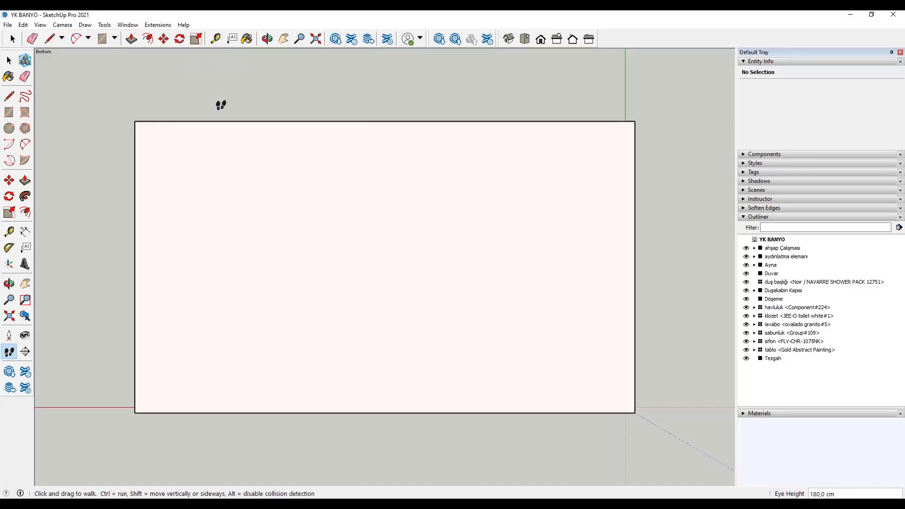
mouse_move(242, 131)
middle_down()
mouse_move(261, 208)
mouse_move(283, 232)
middle_up()
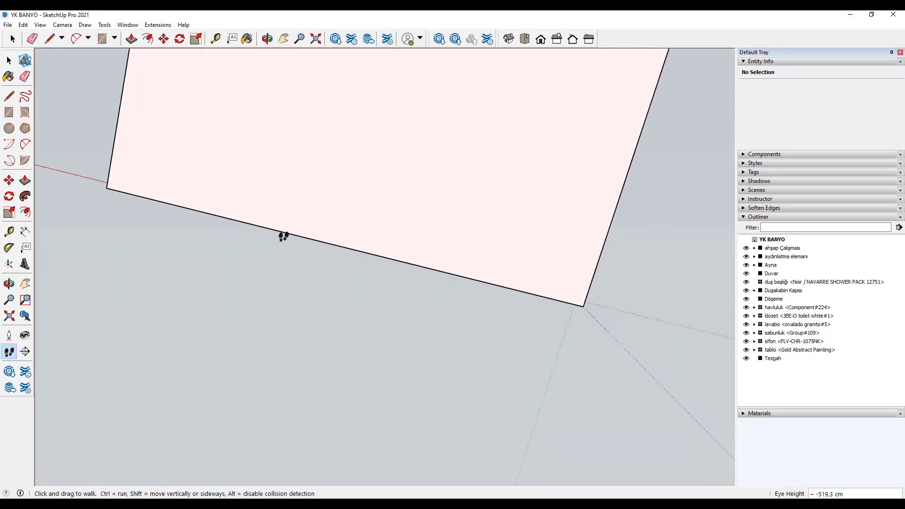
click(62, 25)
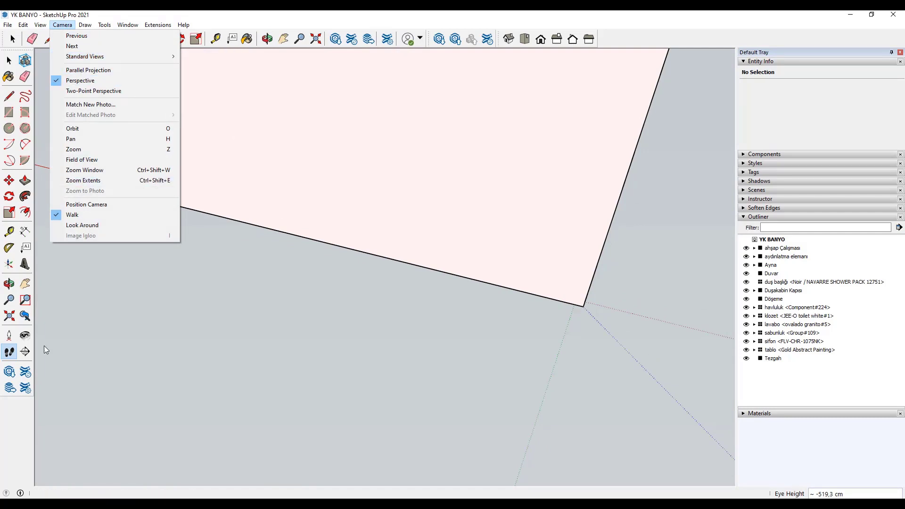
click(10, 316)
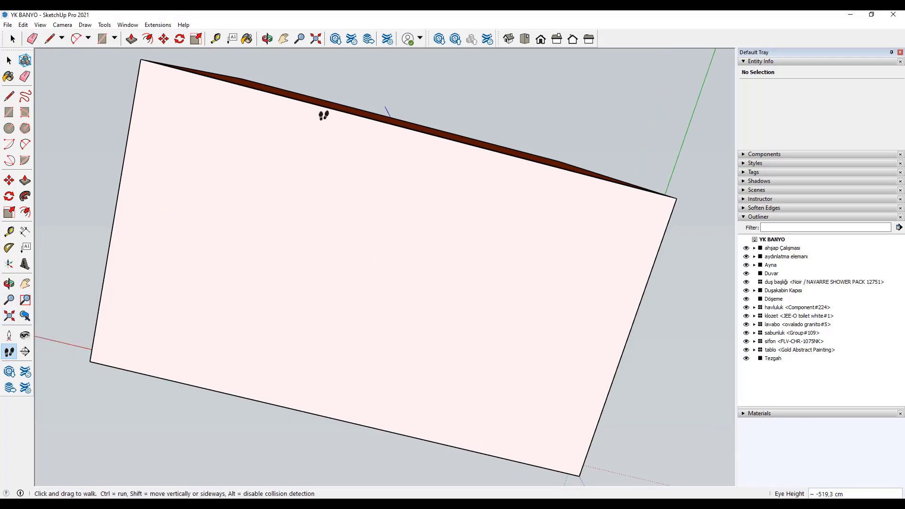
Recover the model after walking below the floor and orbit to a front three-quarter view
mouse_move(323, 94)
mouse_down()
mouse_move(391, 312)
mouse_move(363, 234)
mouse_up()
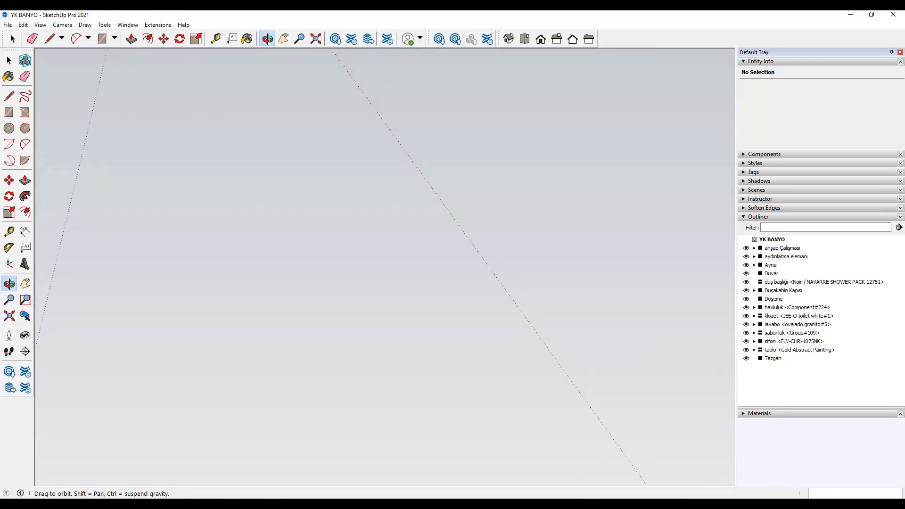
click(9, 315)
mouse_move(390, 102)
middle_down()
mouse_move(555, 216)
mouse_move(409, 177)
middle_up()
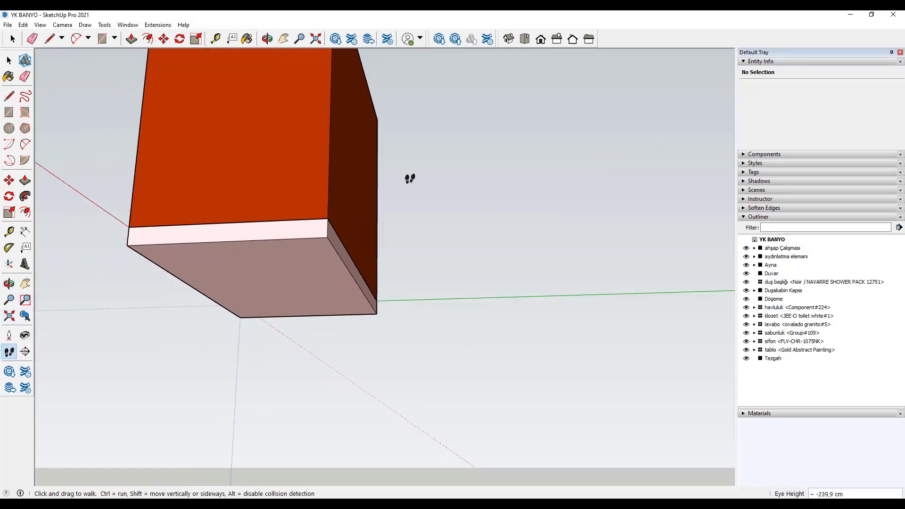
click(12, 39)
middle_drag(264, 198, 281, 206)
scroll(282, 206, down, 10)
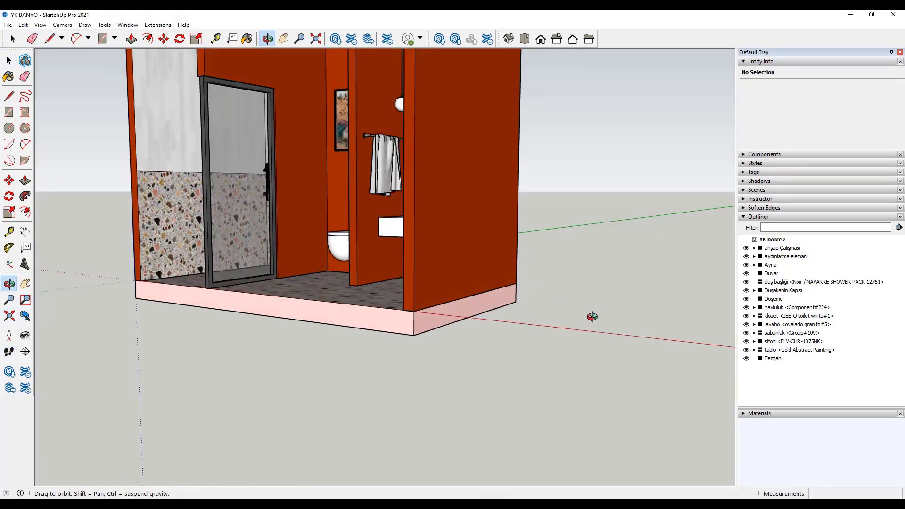
middle_drag(592, 317, 302, 207)
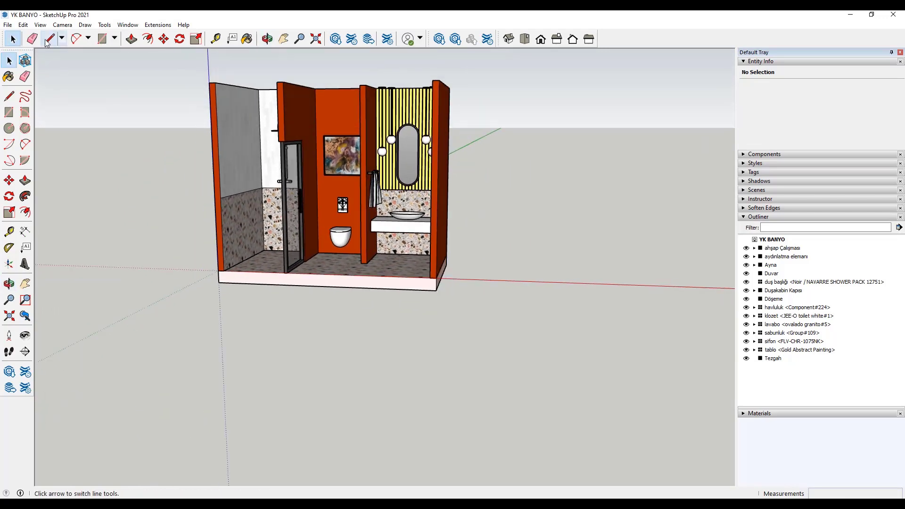
Turn on Parallel Projection and orbit to a level, straight-on front elevation
click(63, 25)
click(82, 71)
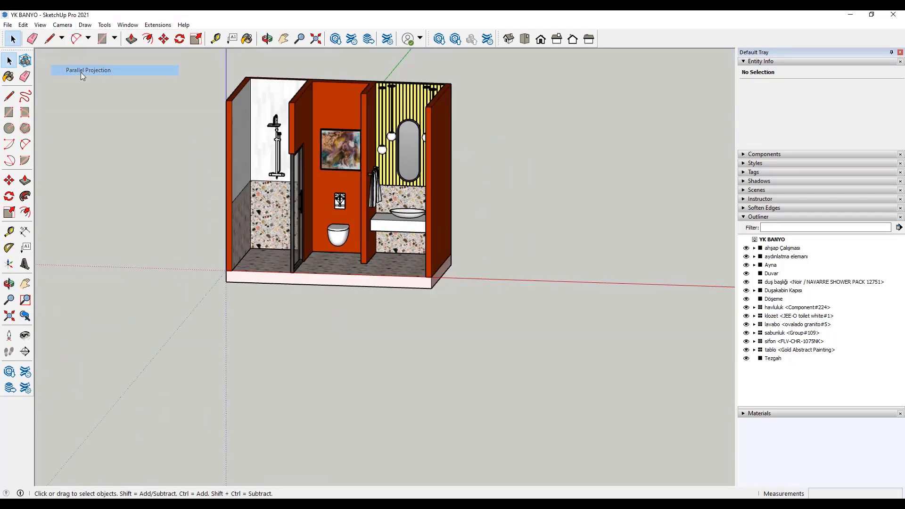
mouse_move(358, 111)
middle_down()
mouse_move(380, 114)
mouse_move(383, 78)
middle_up()
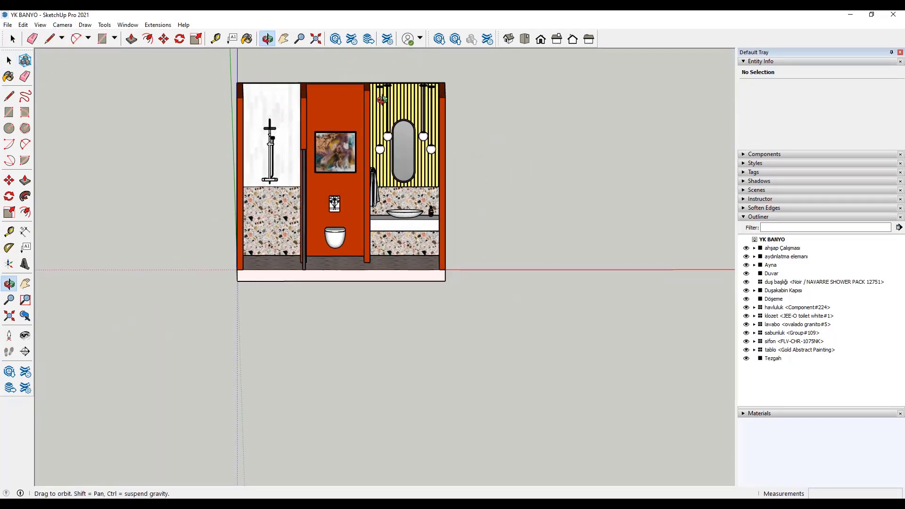
drag(383, 79, 381, 72)
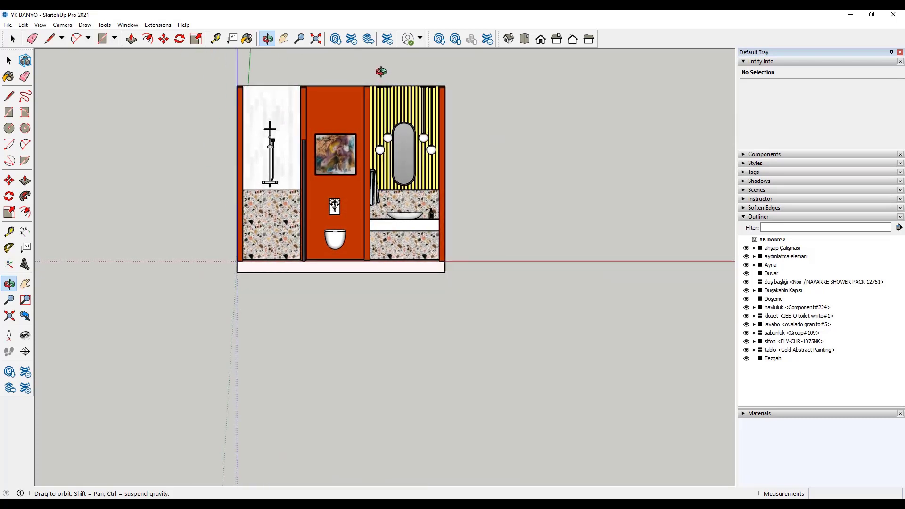
drag(381, 71, 382, 71)
key(space)
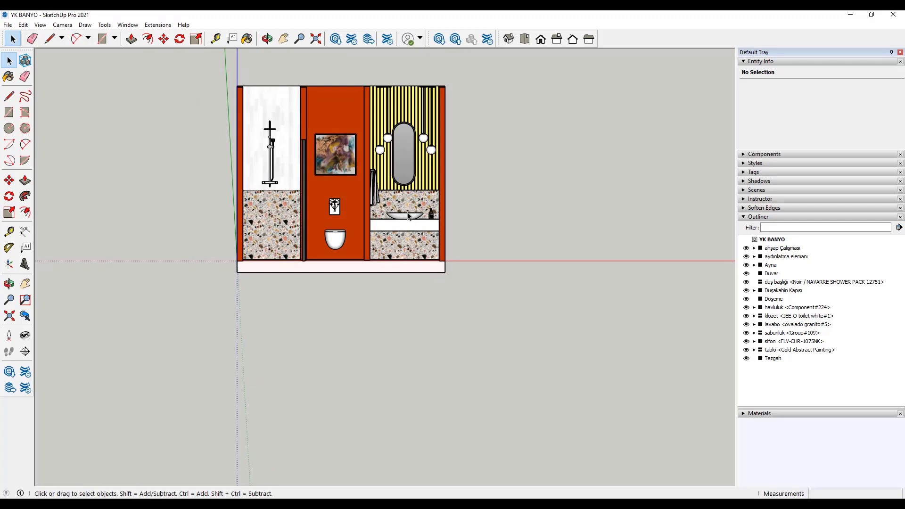
click(57, 25)
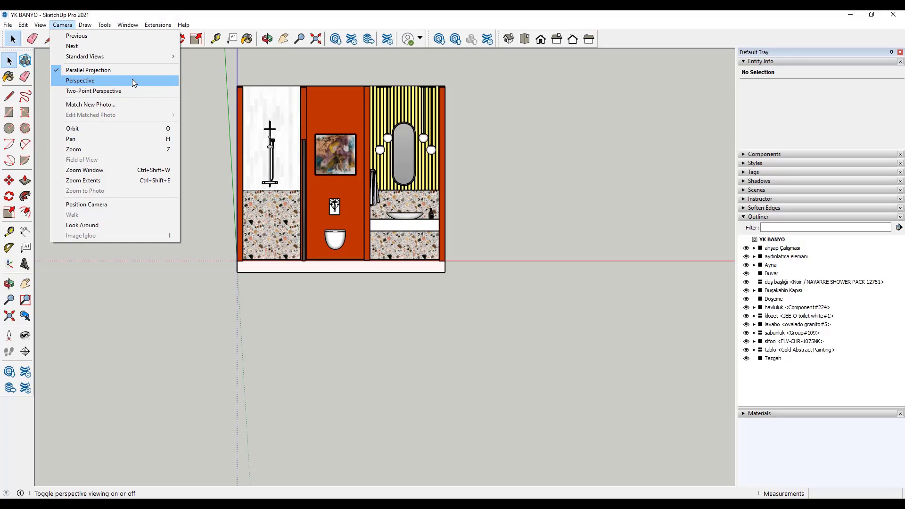
Switch to Perspective, orbit to a three-quarter view, then try Two-Point Perspective
click(133, 81)
middle_drag(134, 83, 198, 242)
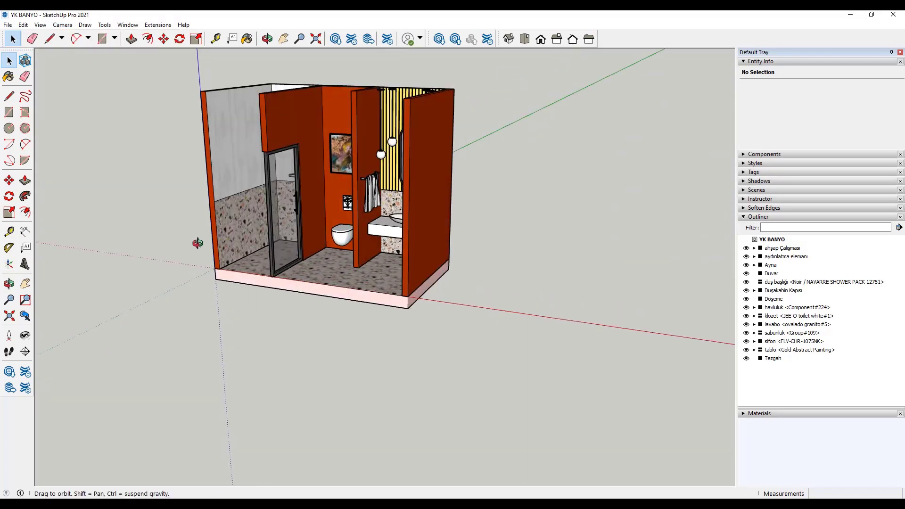
click(61, 26)
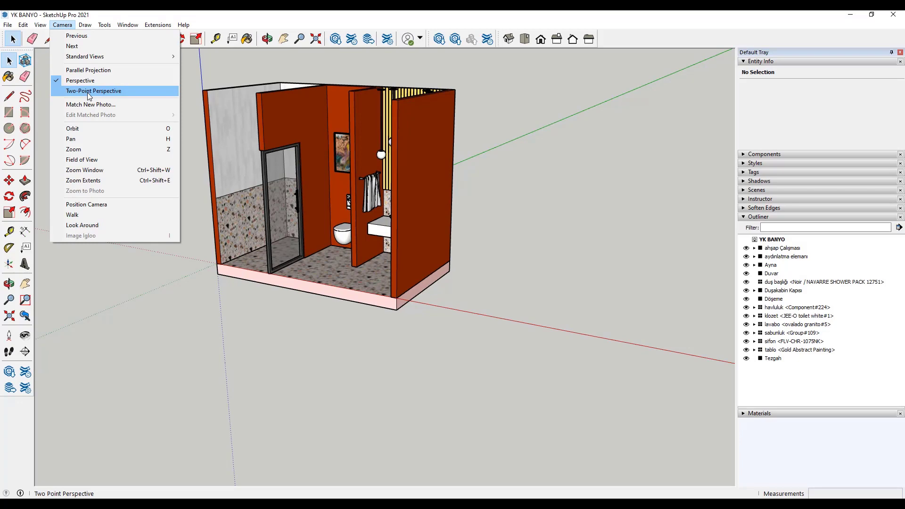
click(87, 92)
scroll(330, 207, down, 3)
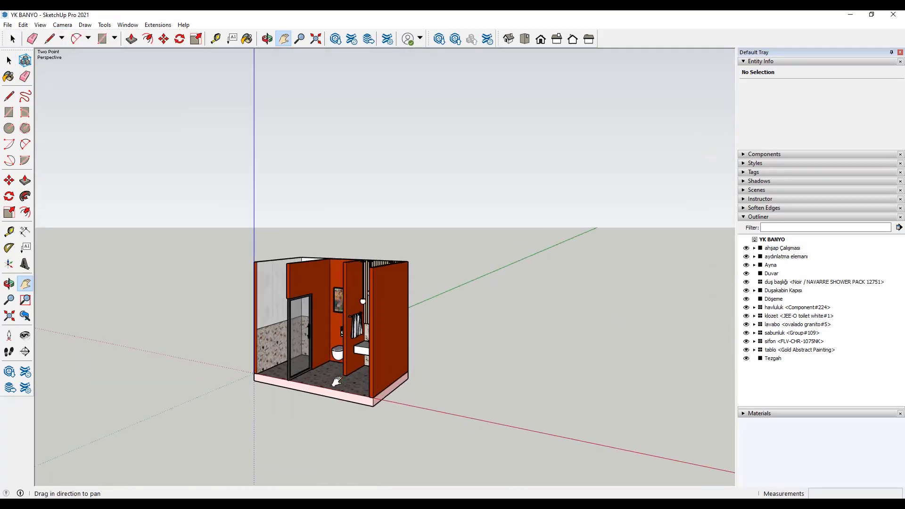
scroll(335, 390, up, 3)
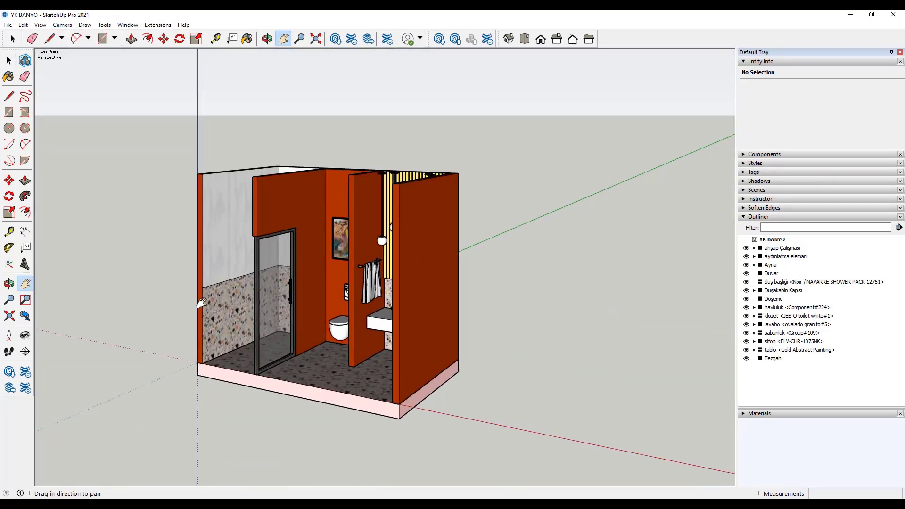
Return the camera to full Perspective
click(70, 27)
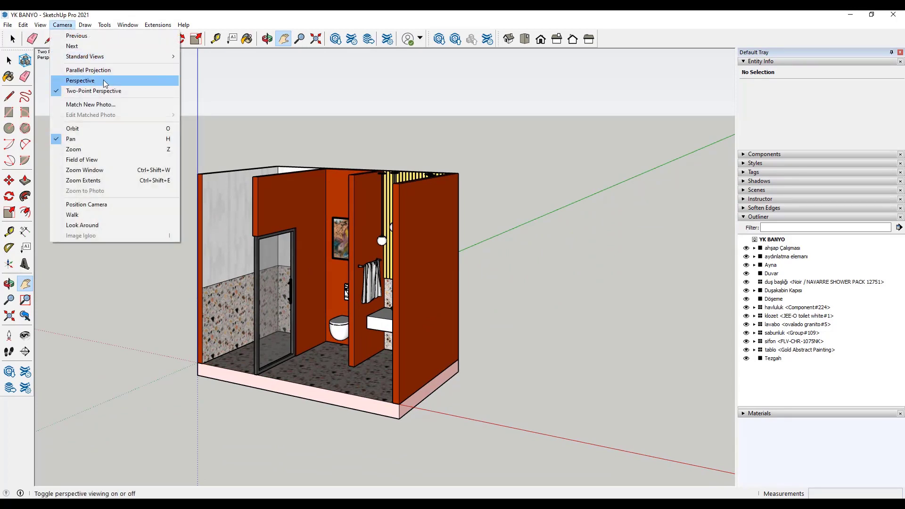
click(105, 83)
click(63, 25)
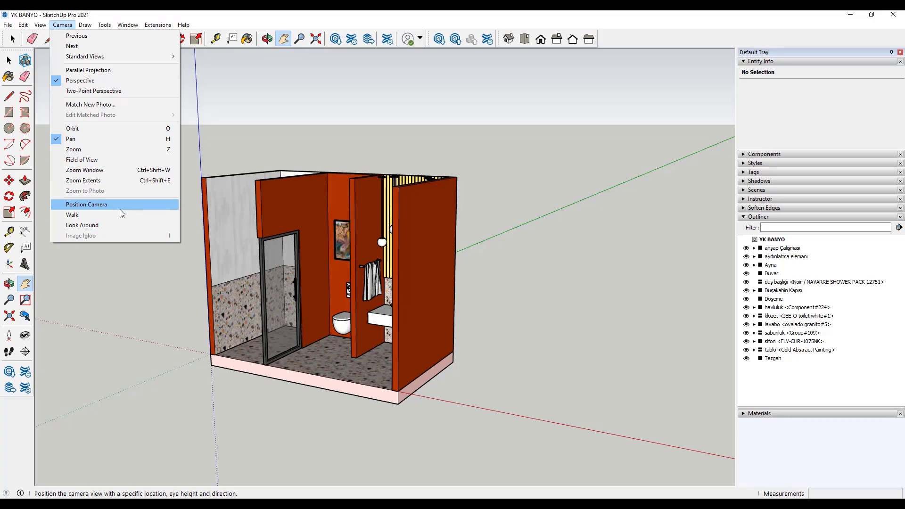
Use Look Around to turn the camera so the bathroom shifts slightly right
click(114, 224)
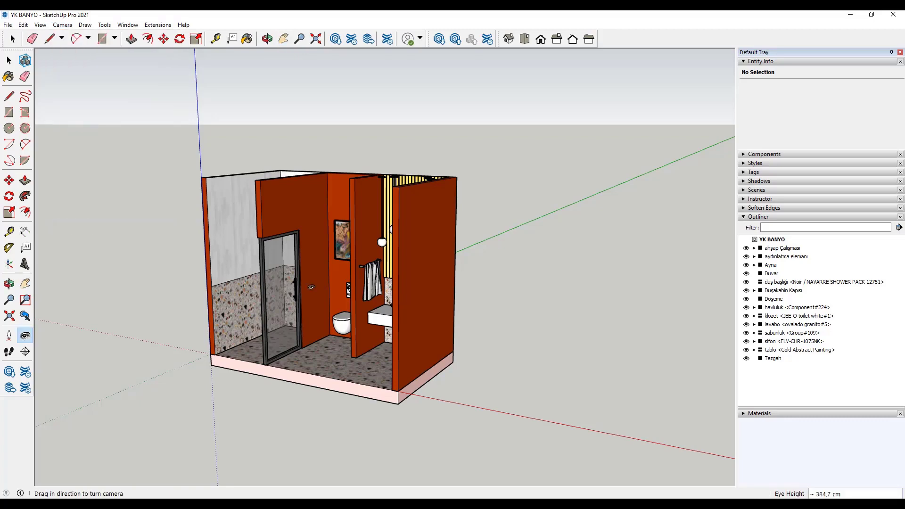
mouse_move(114, 224)
mouse_down()
mouse_move(216, 268)
mouse_move(310, 285)
mouse_up()
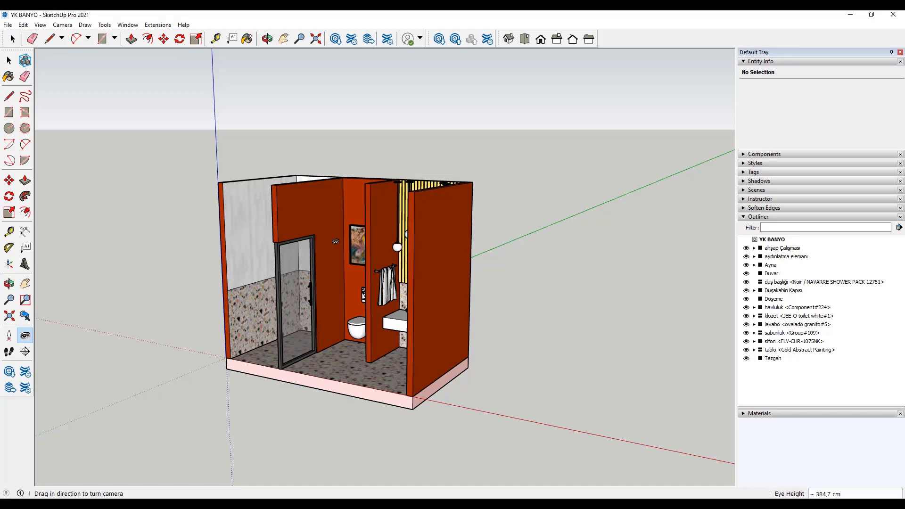
Place a section plane on the bathroom's right wall named 'yan kesit'
click(26, 352)
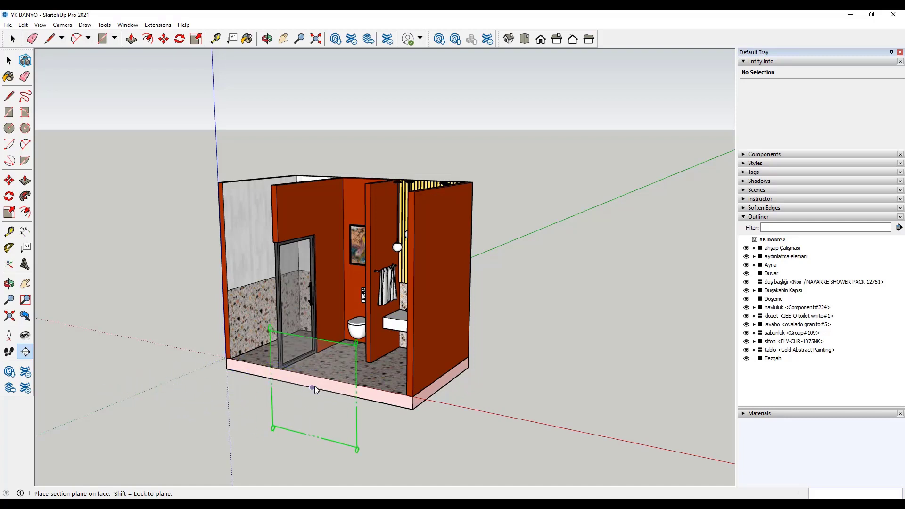
click(440, 314)
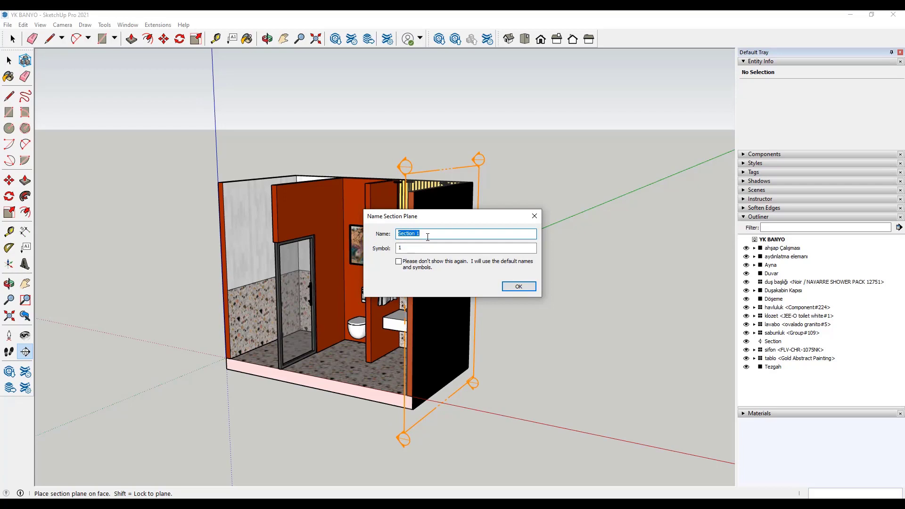
text(yan kesit)
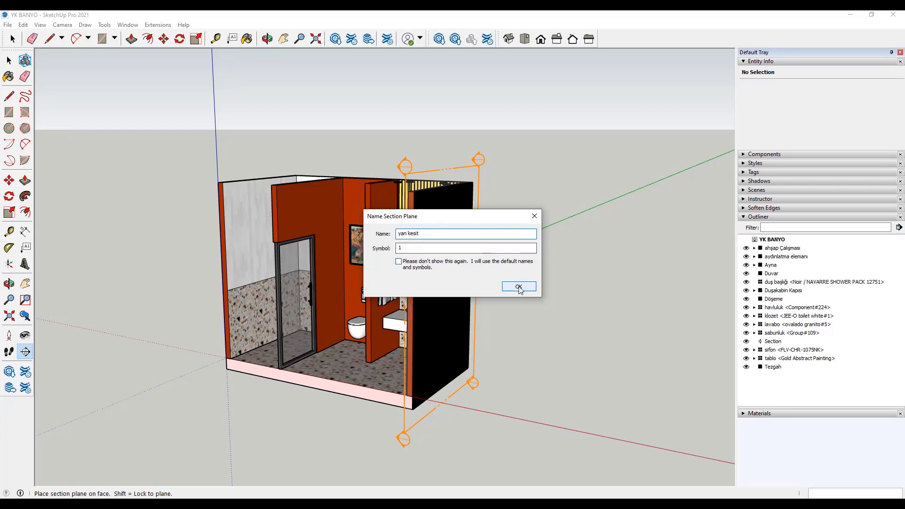
click(518, 286)
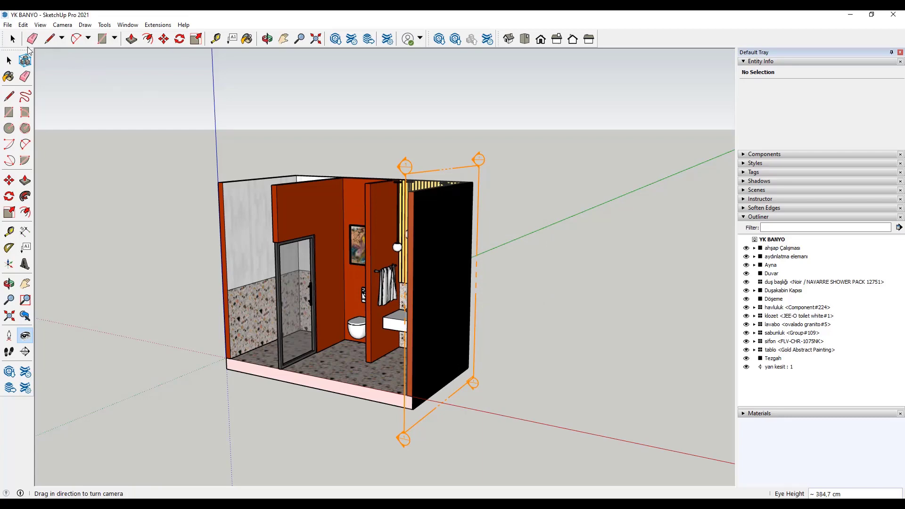
Move the yan kesit section plane 61,4 cm into the room
key(space)
mouse_move(469, 242)
middle_down()
mouse_move(468, 258)
mouse_move(494, 279)
middle_up()
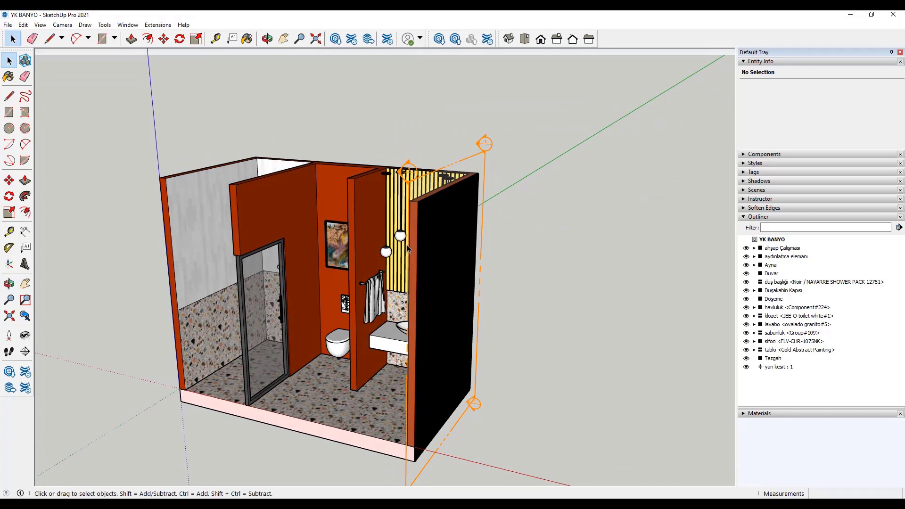
click(482, 154)
click(165, 38)
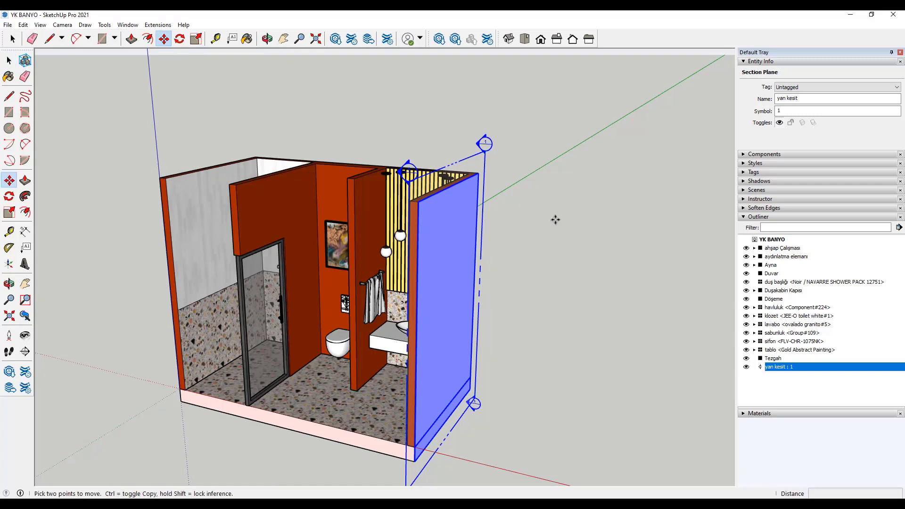
click(606, 230)
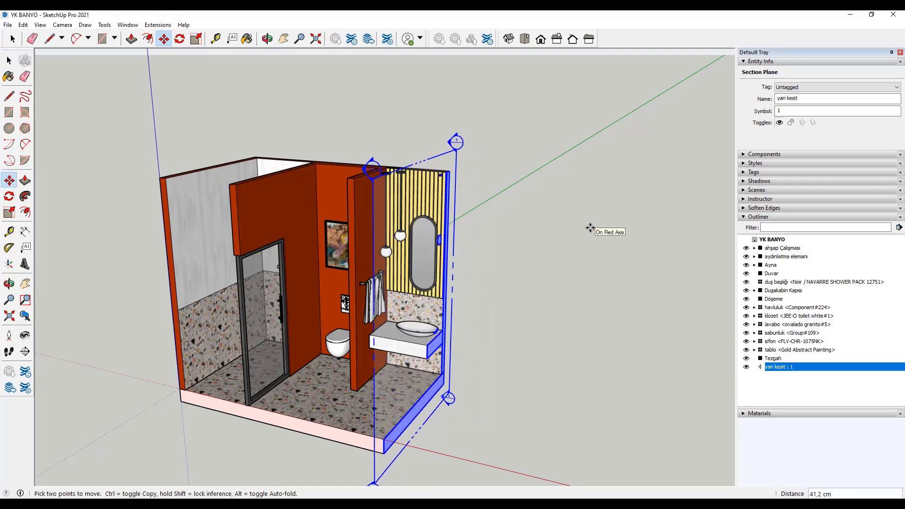
click(584, 226)
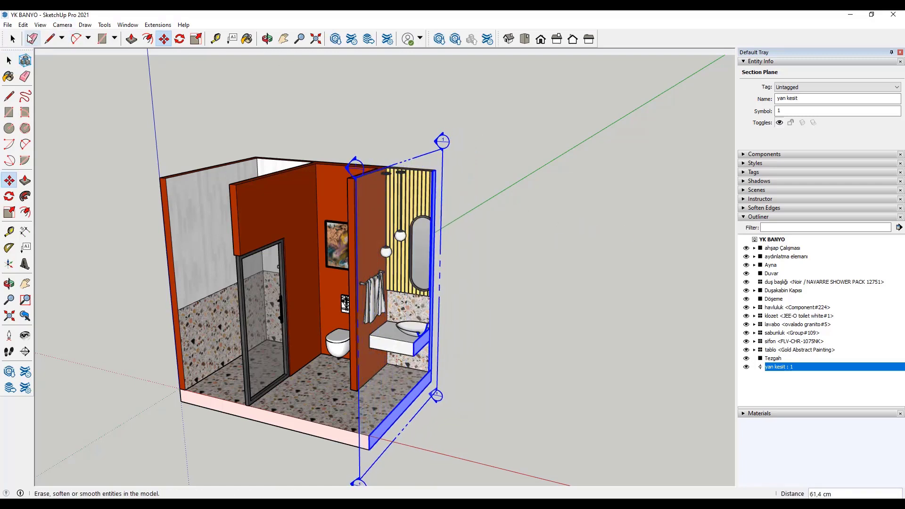
click(12, 39)
Clear the selection and orbit and zoom to an angled view of the vanity wall
click(464, 131)
mouse_move(465, 131)
middle_down()
mouse_move(396, 129)
mouse_move(278, 101)
middle_up()
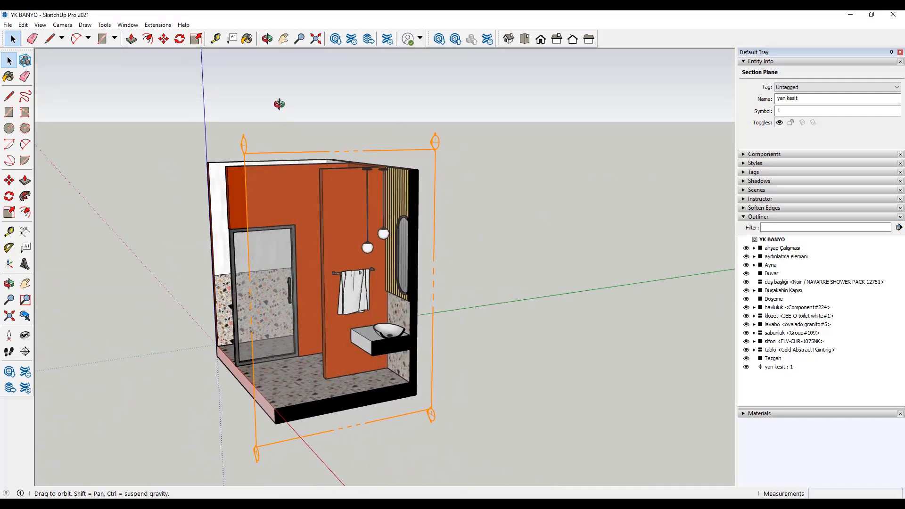
click(443, 209)
scroll(443, 208, up, 5)
mouse_move(443, 208)
middle_down()
mouse_move(394, 234)
mouse_move(368, 233)
mouse_move(352, 252)
mouse_move(358, 229)
middle_up()
scroll(365, 249, down, 3)
scroll(363, 256, down, 2)
scroll(351, 252, down, 2)
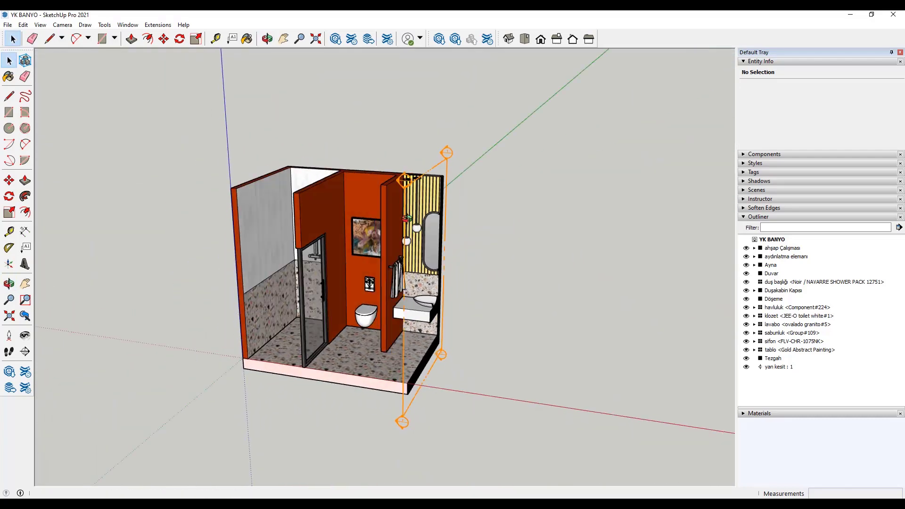
Place a new section plane on the back wall, keeping the default name Section 1
click(26, 352)
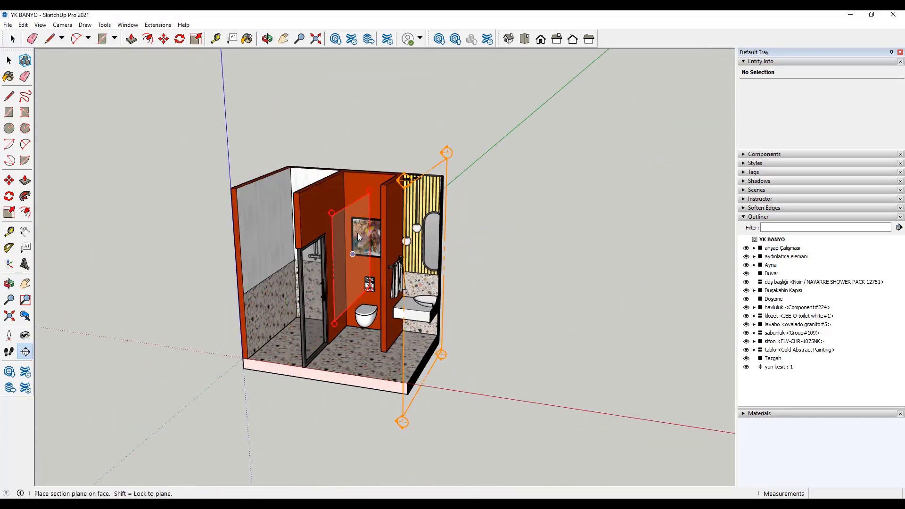
click(360, 205)
click(518, 290)
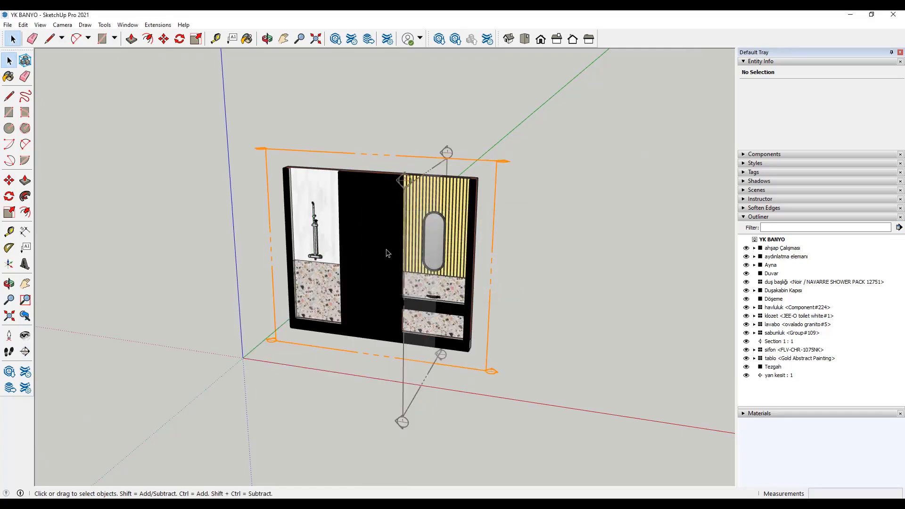
middle_drag(388, 254, 477, 193)
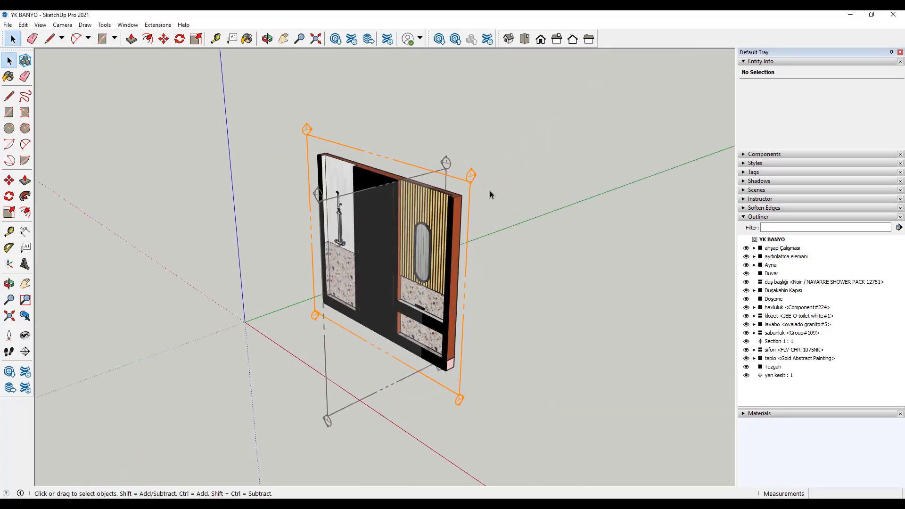
Move Section 1 about 84 cm into the bathroom and orbit to review the front cut
click(472, 179)
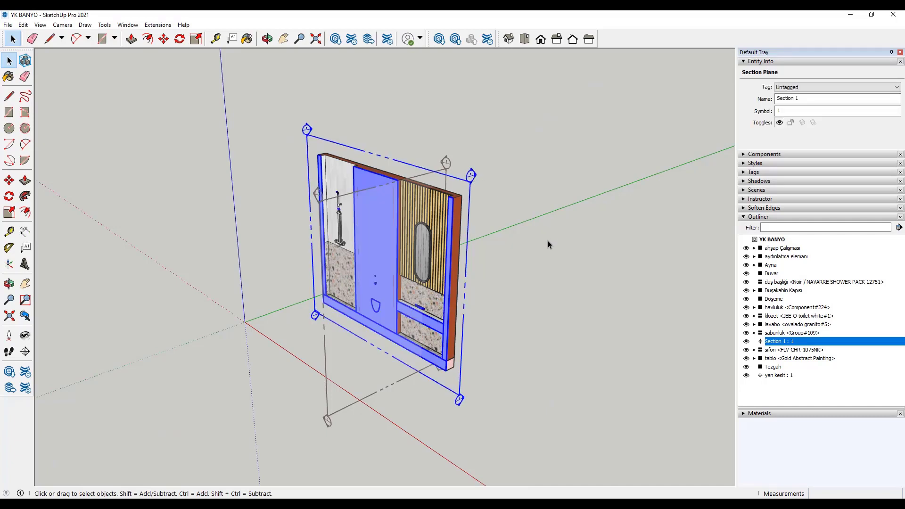
key(m)
click(542, 258)
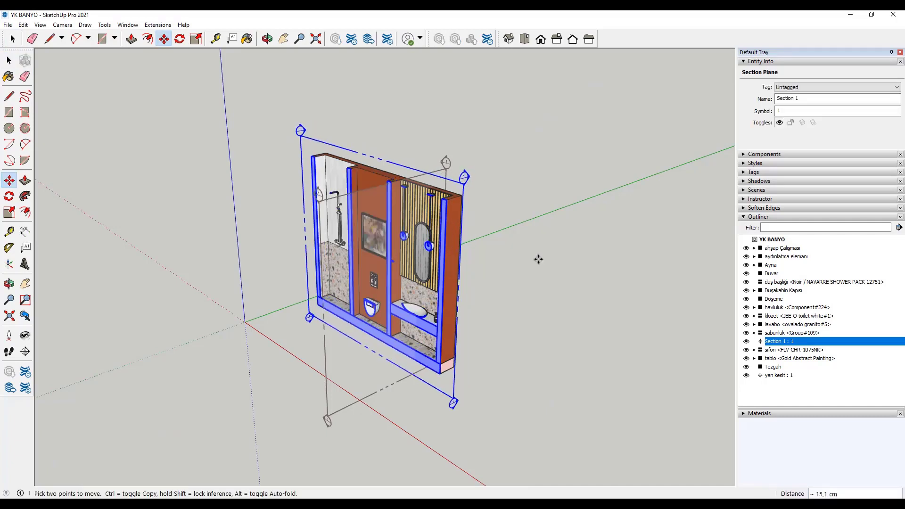
click(521, 268)
text(81)
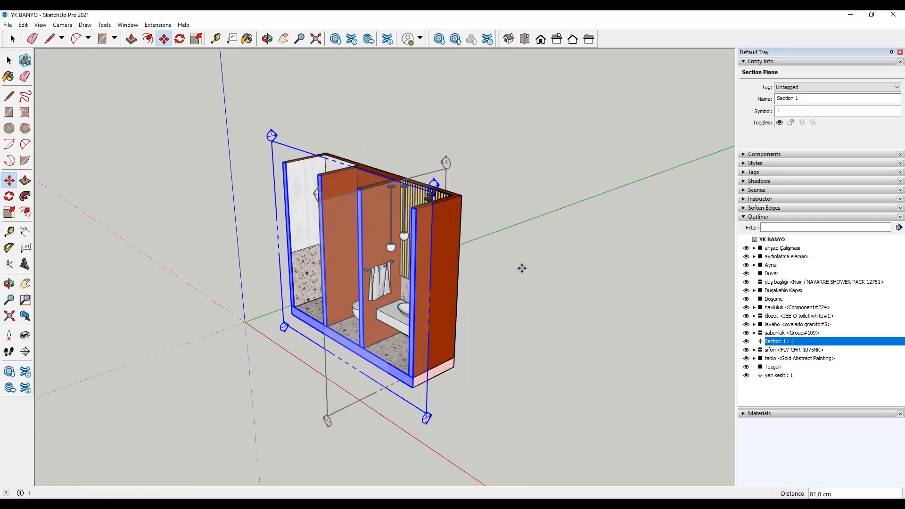
mouse_move(521, 267)
middle_down()
mouse_move(580, 222)
mouse_move(641, 243)
mouse_move(684, 275)
mouse_move(618, 313)
mouse_move(591, 287)
middle_up()
key(space)
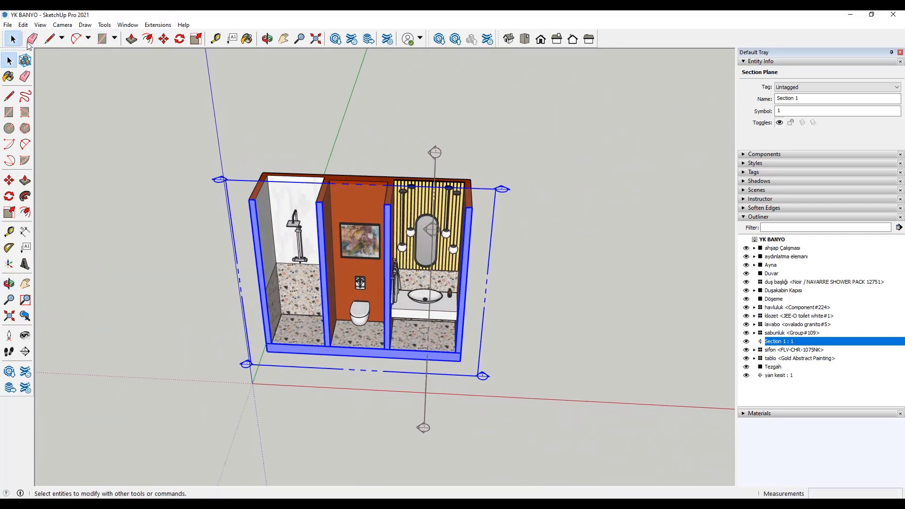
click(128, 140)
mouse_move(367, 151)
middle_down()
mouse_move(454, 157)
mouse_move(390, 121)
mouse_move(289, 115)
mouse_move(373, 191)
mouse_move(387, 235)
middle_up()
scroll(391, 282, up, 3)
middle_drag(391, 282, 398, 321)
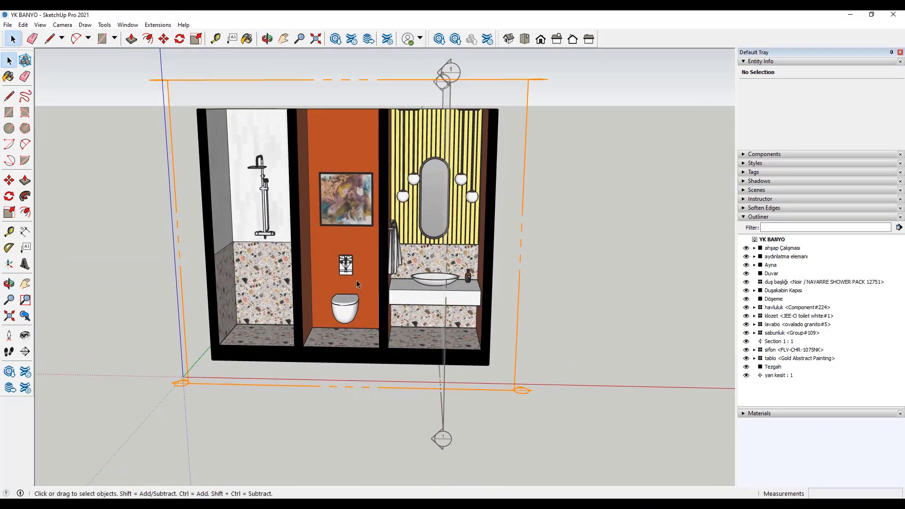
scroll(356, 280, down, 3)
middle_drag(356, 280, 408, 286)
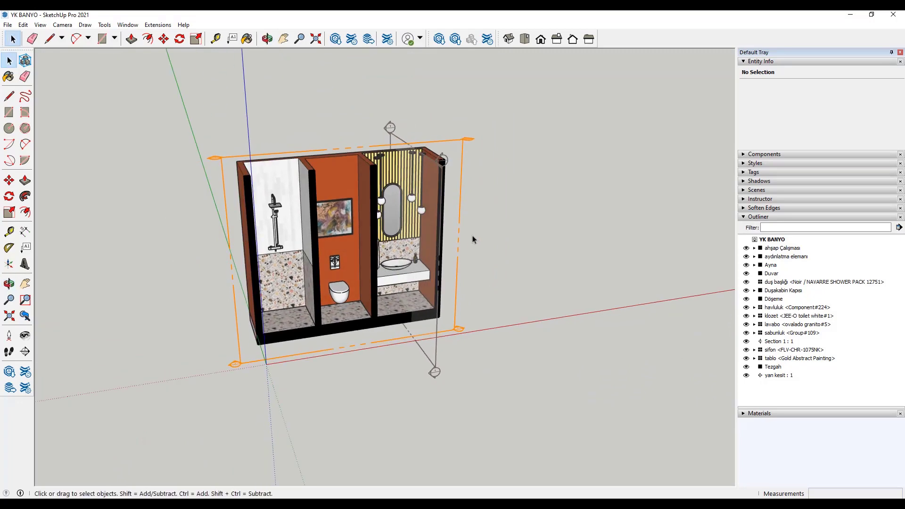
Show the sectioned bathroom in the standard Front view with Parallel Projection
click(540, 39)
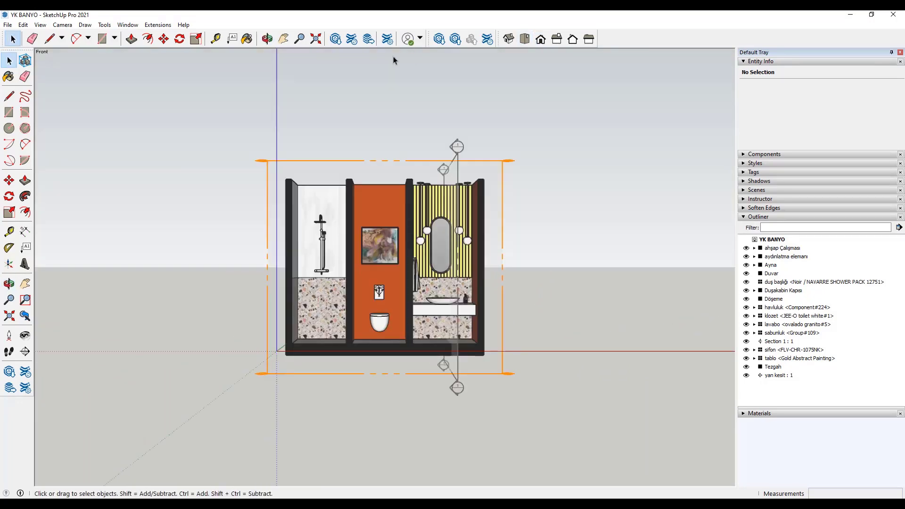
click(72, 27)
click(103, 70)
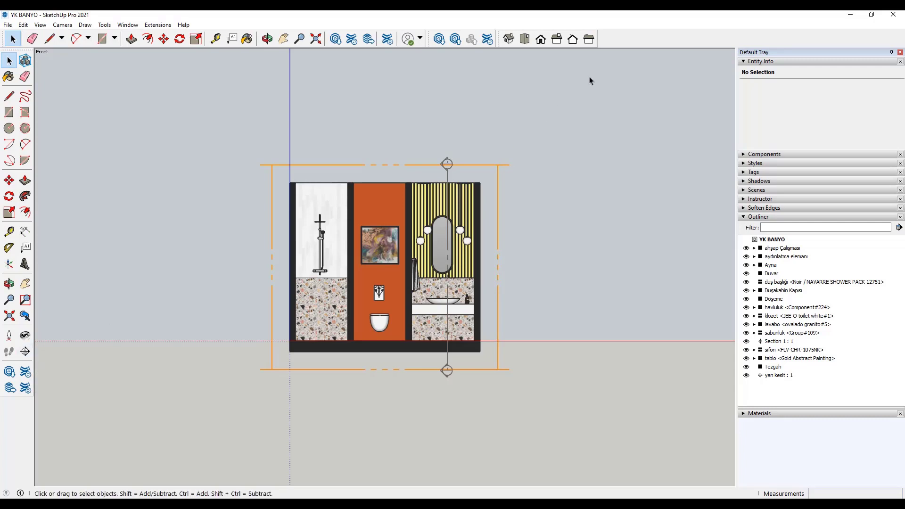
right_click(626, 44)
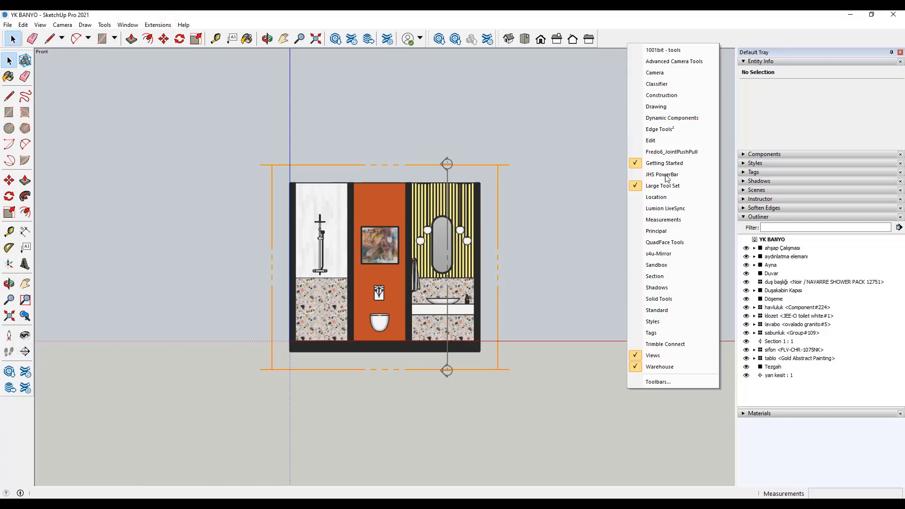
Turn on the Section toolbar and return to an angled 3D view with Section 1 selected
click(679, 278)
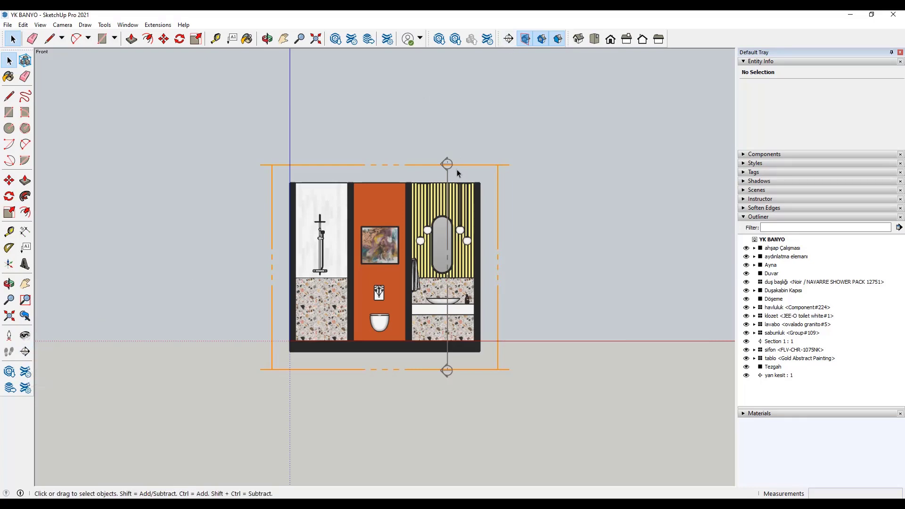
middle_drag(456, 170, 307, 219)
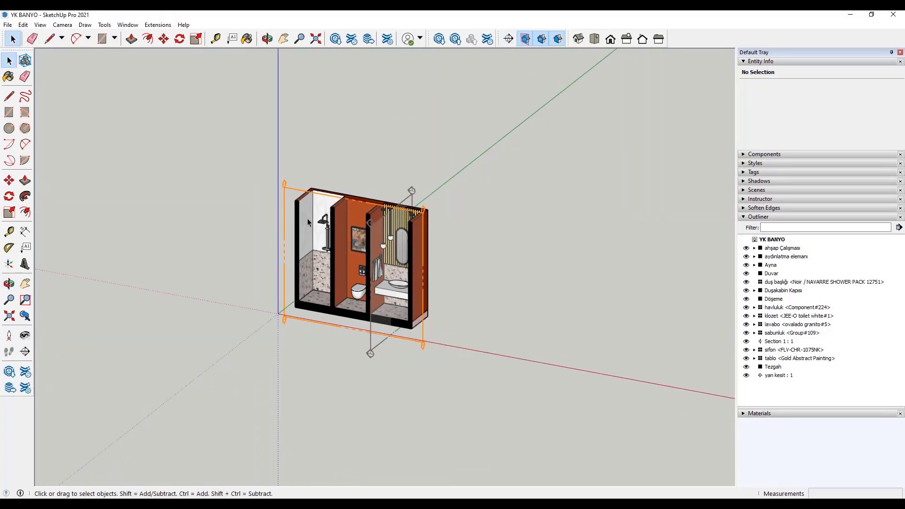
click(291, 194)
right_click(291, 192)
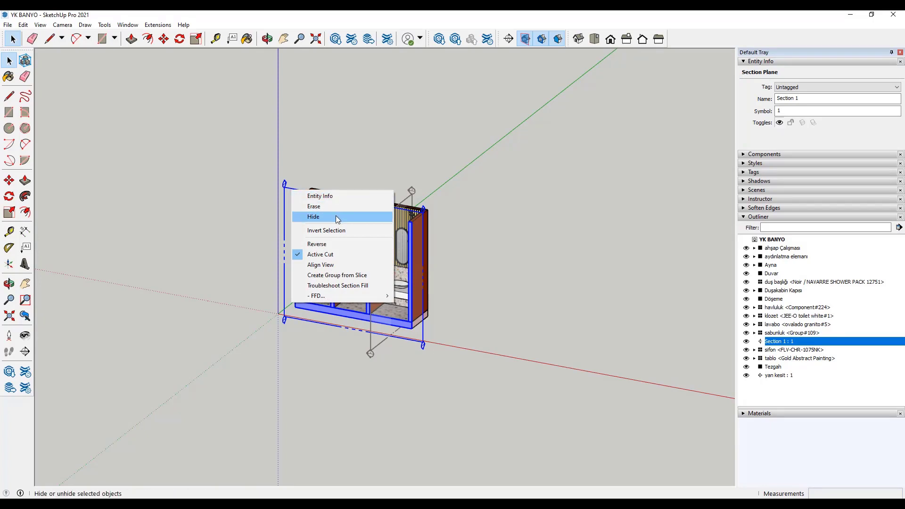
Reverse the direction of the Section 1 cut and orbit to inspect it
click(317, 244)
mouse_move(317, 249)
middle_down()
mouse_move(228, 222)
mouse_move(132, 209)
mouse_move(427, 284)
middle_up()
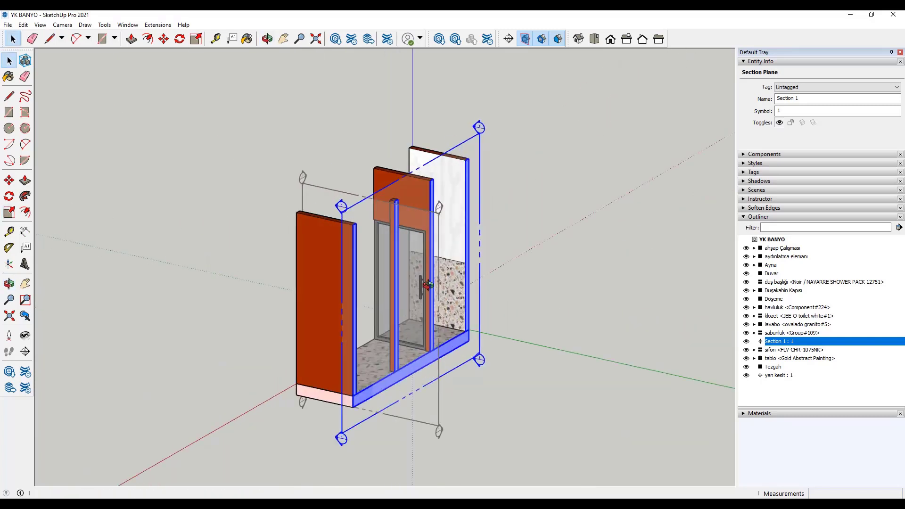
click(289, 252)
mouse_move(289, 252)
middle_down()
mouse_move(596, 177)
mouse_move(504, 179)
middle_up()
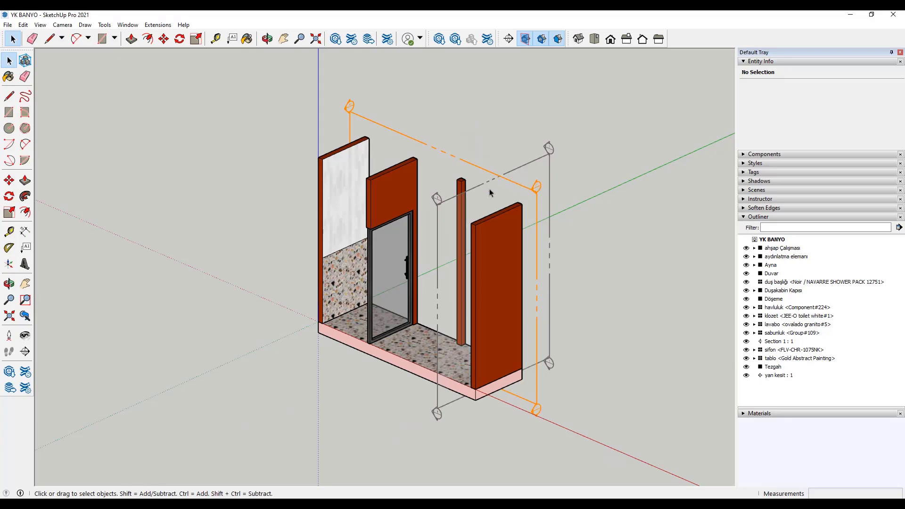
Make the yan kesit plane the active cut
click(488, 189)
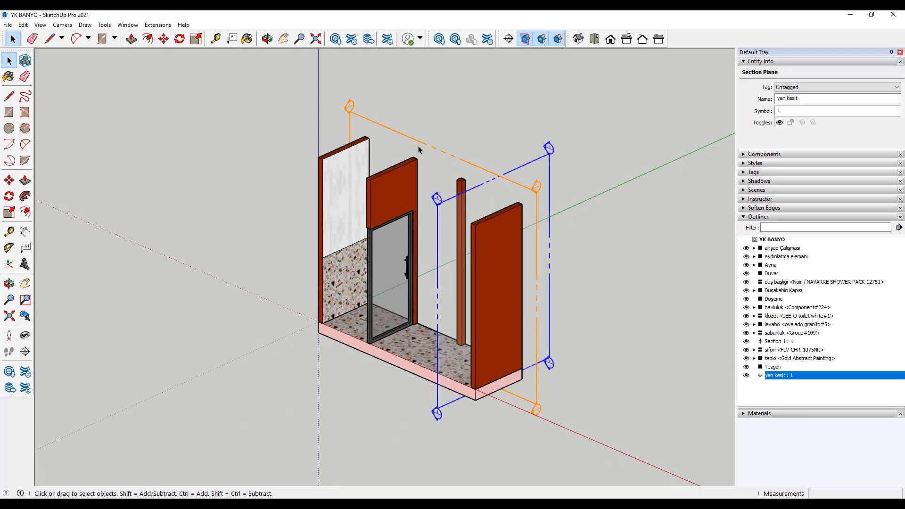
mouse_move(418, 150)
middle_down()
mouse_move(448, 192)
mouse_move(345, 181)
mouse_move(228, 268)
mouse_move(527, 311)
mouse_move(467, 202)
middle_up()
click(465, 201)
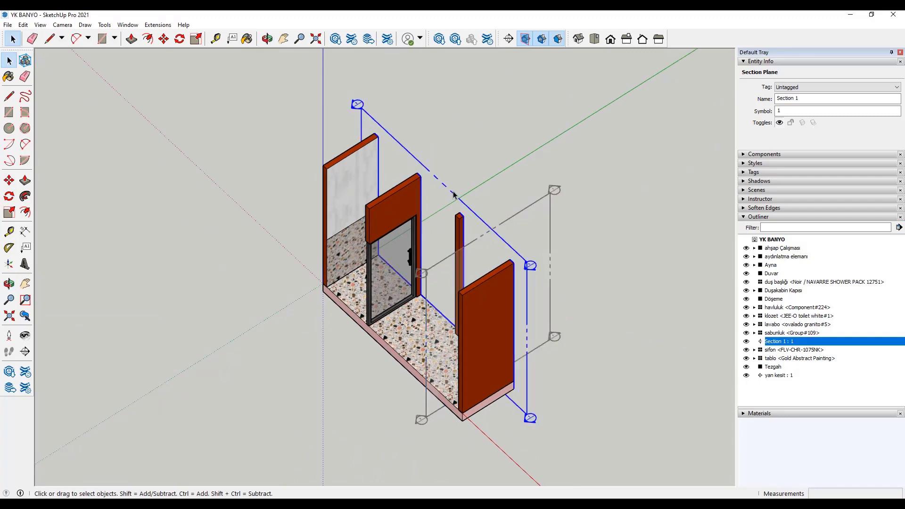
click(527, 208)
right_click(526, 212)
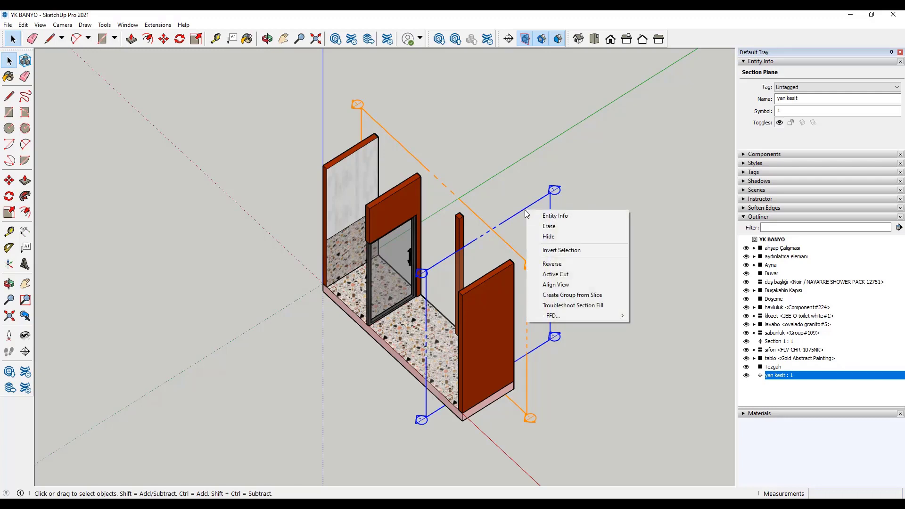
click(588, 275)
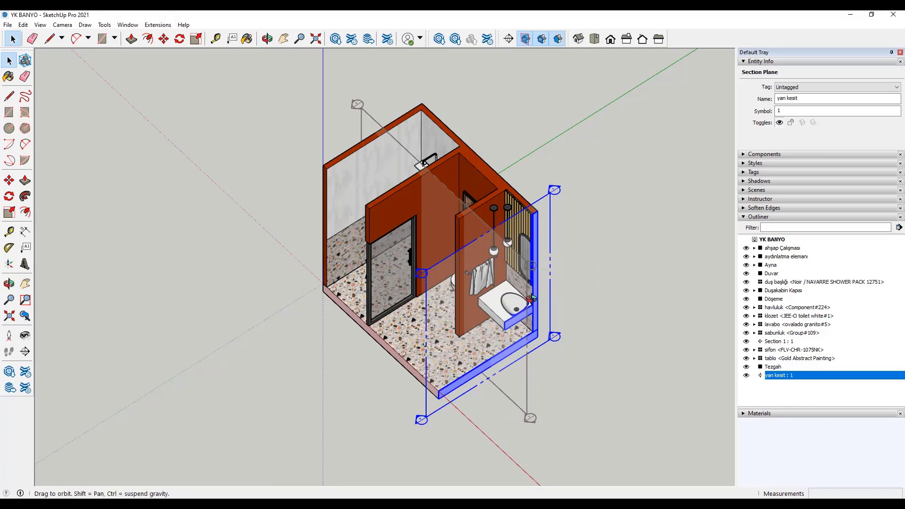
Make Section 1 the active cut
middle_drag(442, 199, 542, 296)
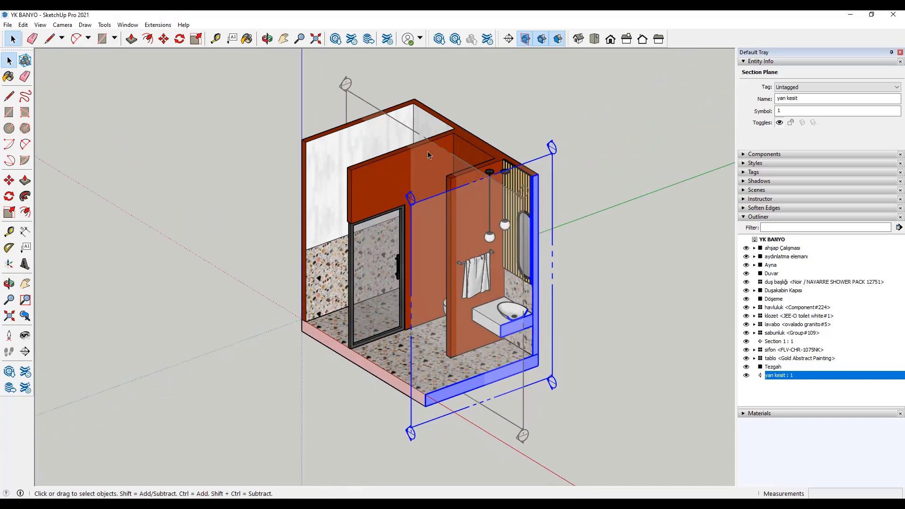
click(399, 130)
click(352, 100)
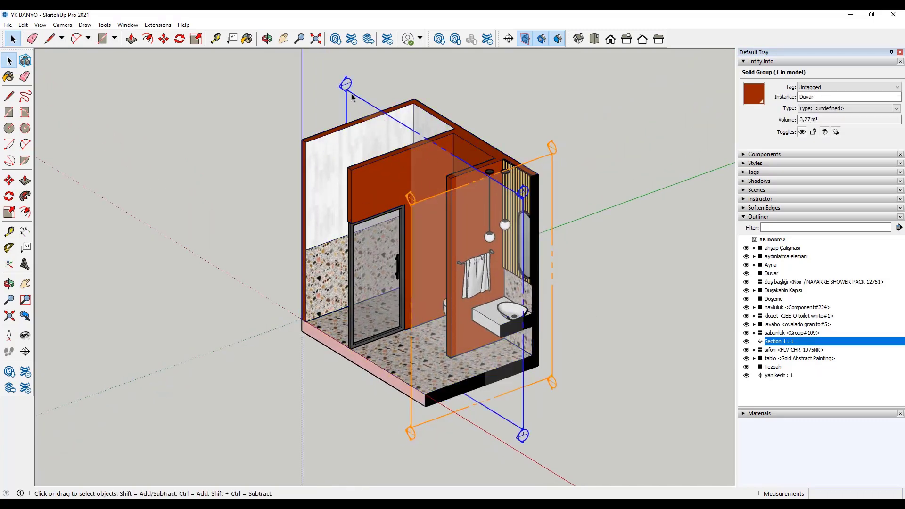
right_click(351, 95)
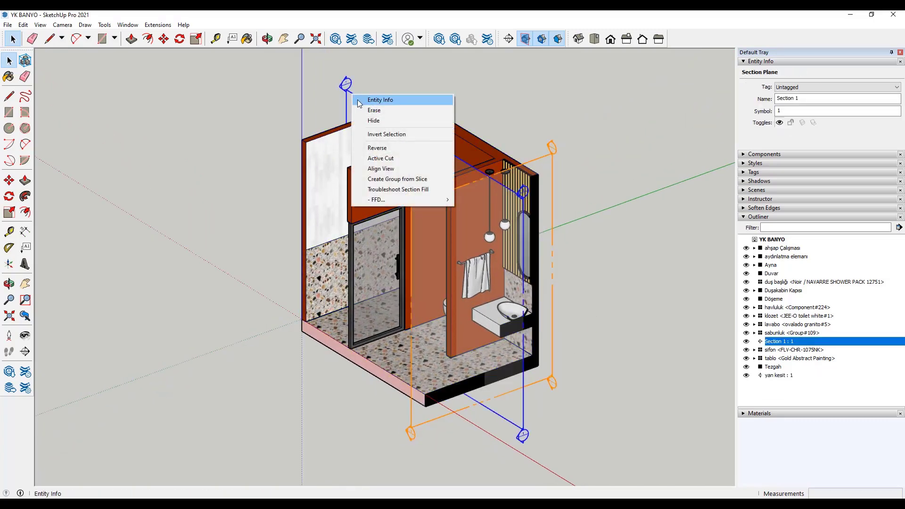
click(420, 159)
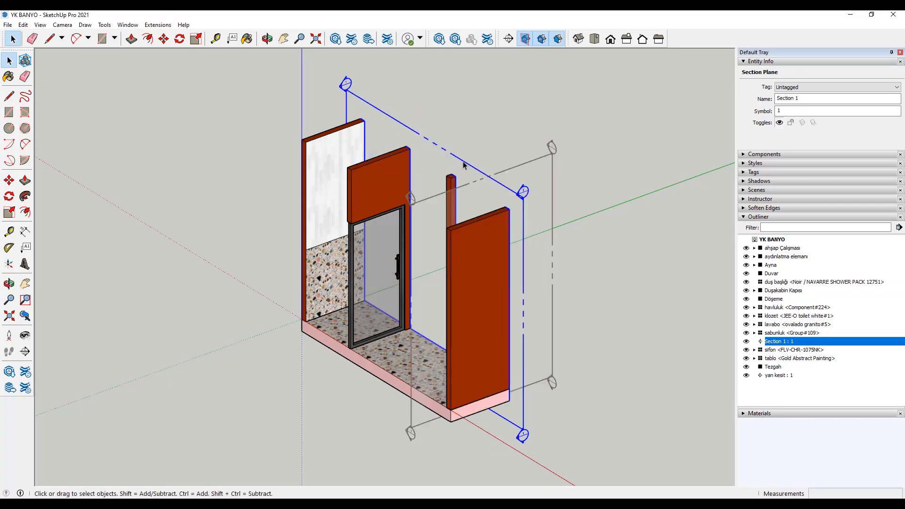
Make yan kesit the active cut again and reverse its direction
click(554, 160)
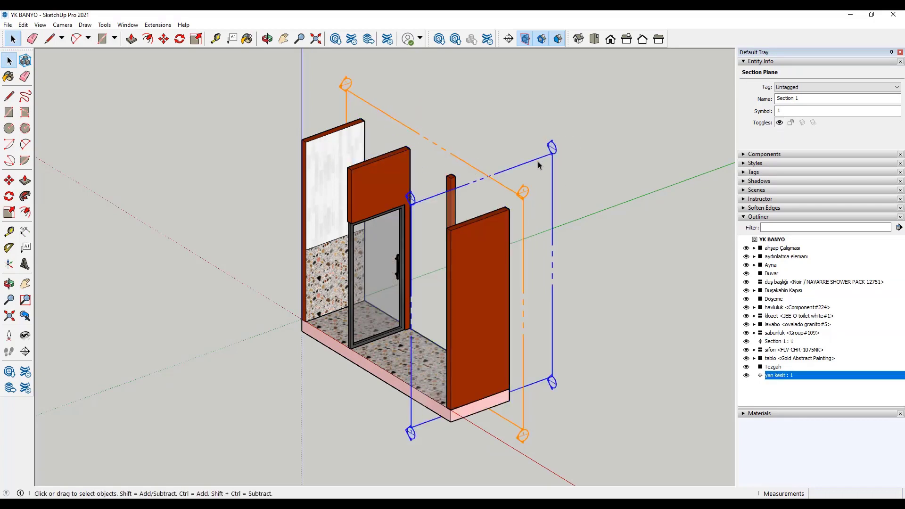
right_click(550, 162)
click(588, 226)
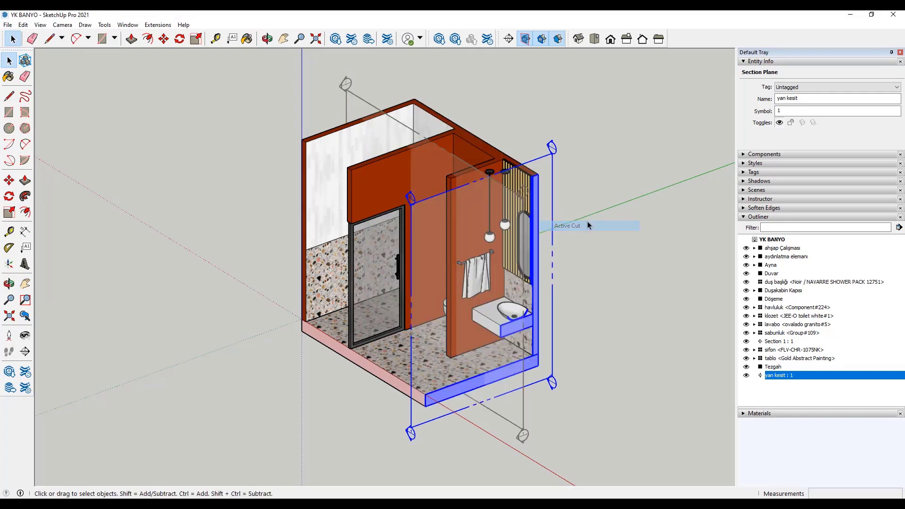
right_click(540, 165)
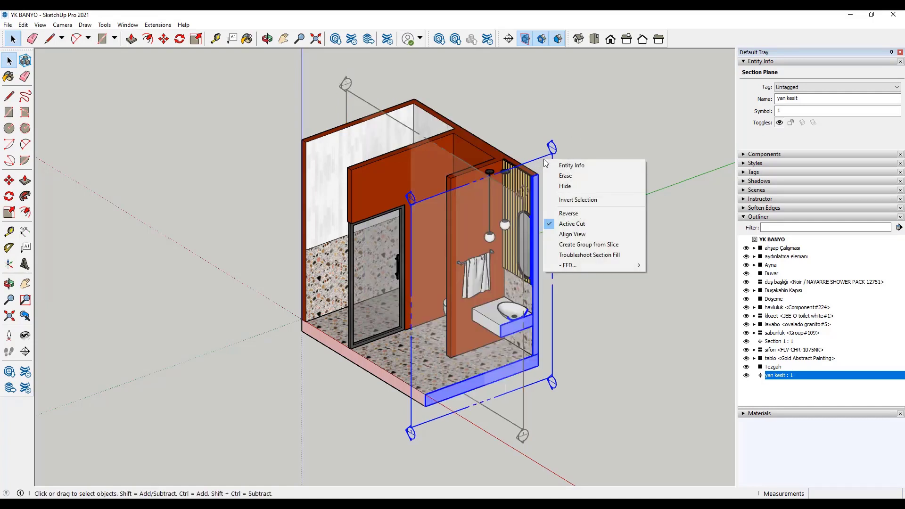
click(579, 217)
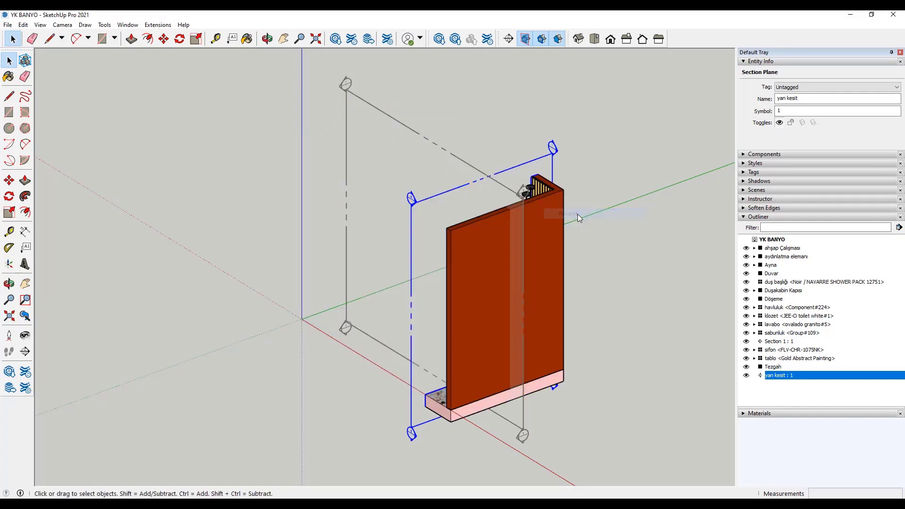
Create a group from the yan kesit section slice
middle_drag(577, 216, 548, 265)
scroll(547, 265, down, 1)
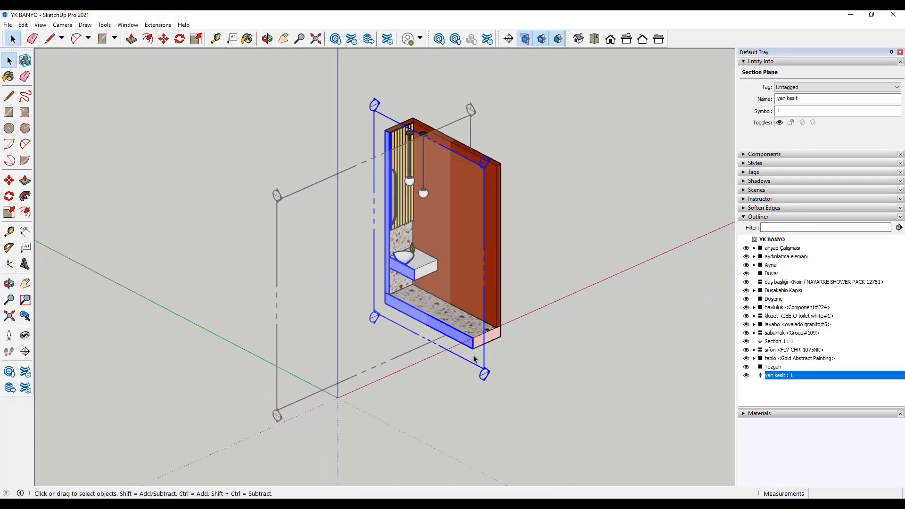
right_click(383, 121)
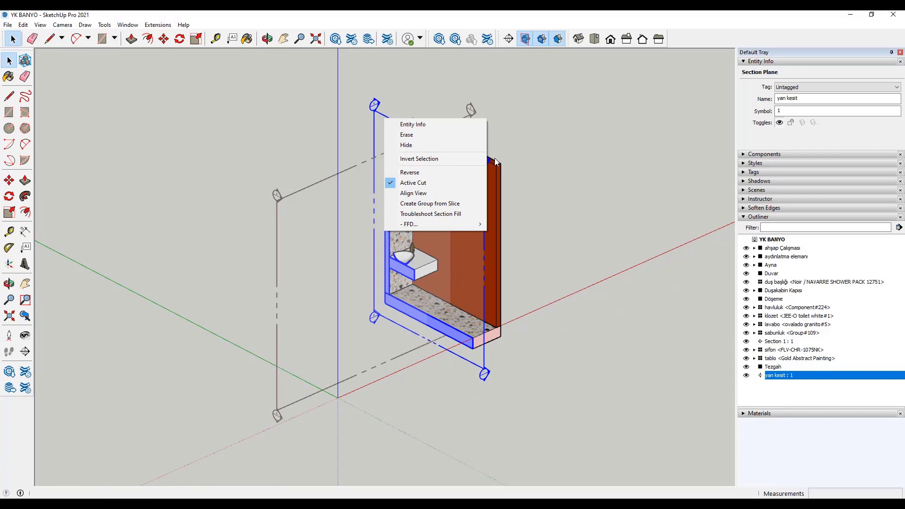
click(429, 203)
click(343, 99)
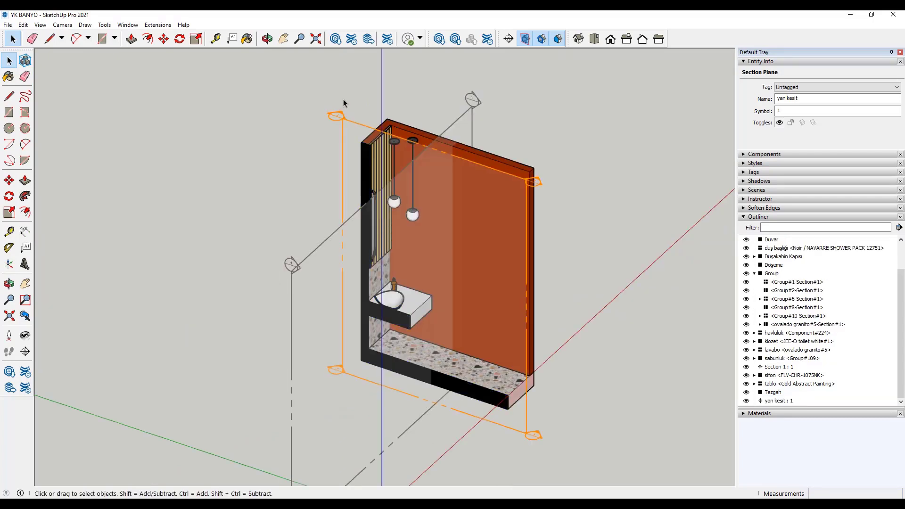
click(337, 134)
right_click(343, 130)
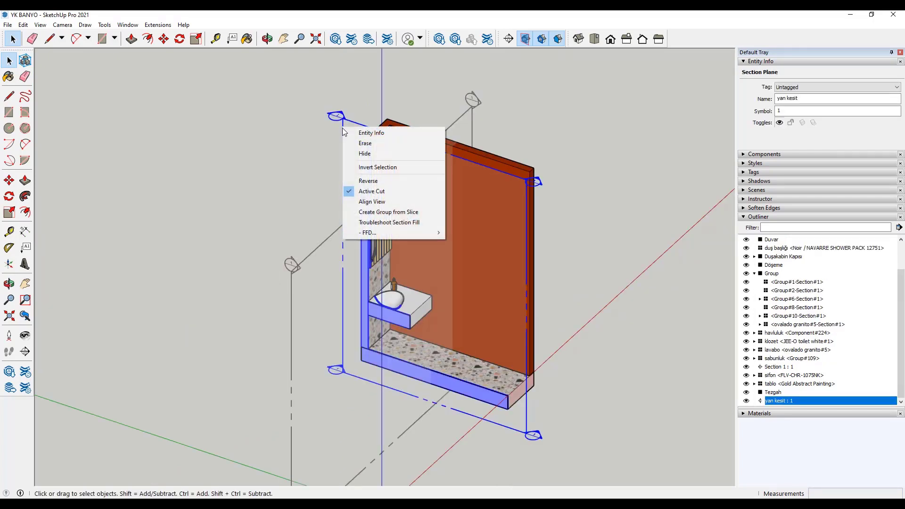
click(396, 205)
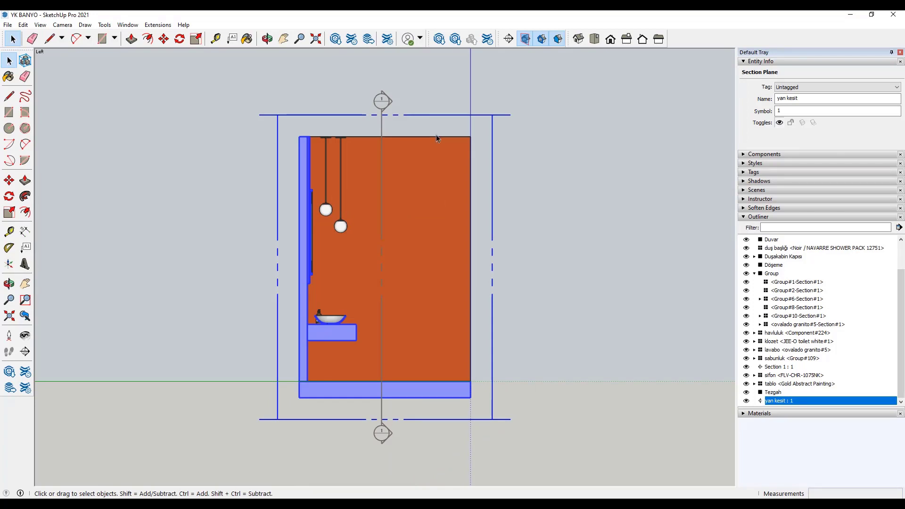
mouse_move(437, 135)
middle_down()
mouse_move(363, 210)
mouse_move(248, 202)
middle_up()
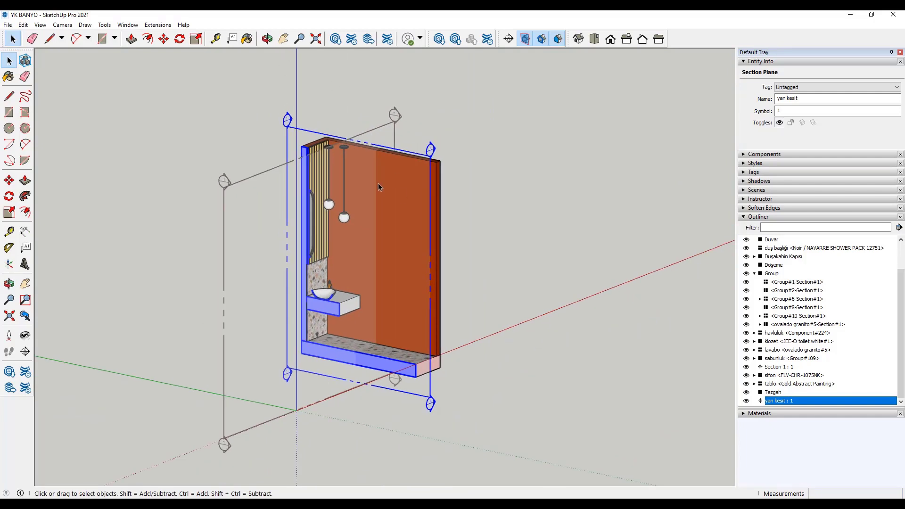
Create a group from the yan kesit slice, then delete it
click(303, 106)
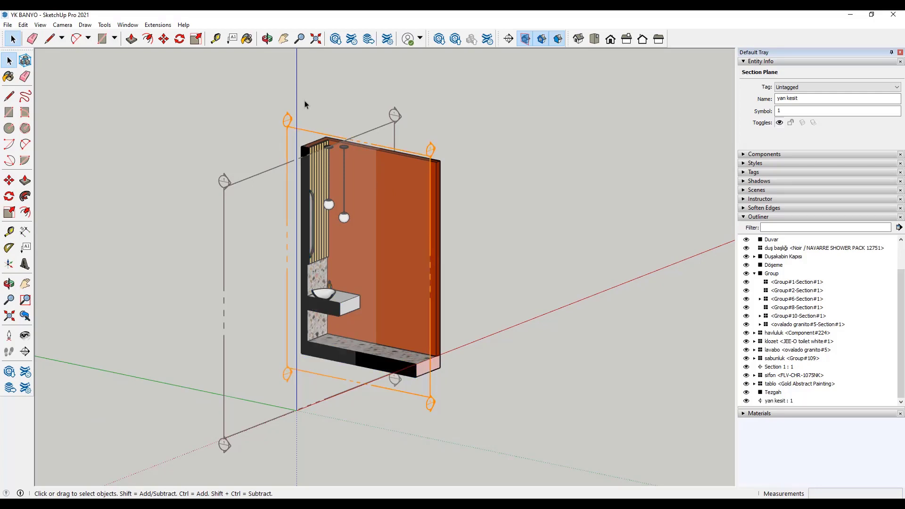
right_click(289, 136)
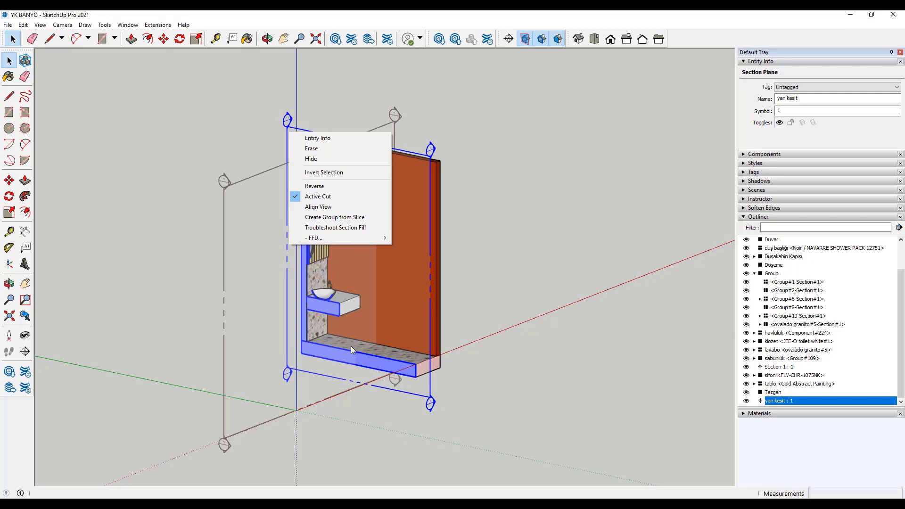
click(331, 225)
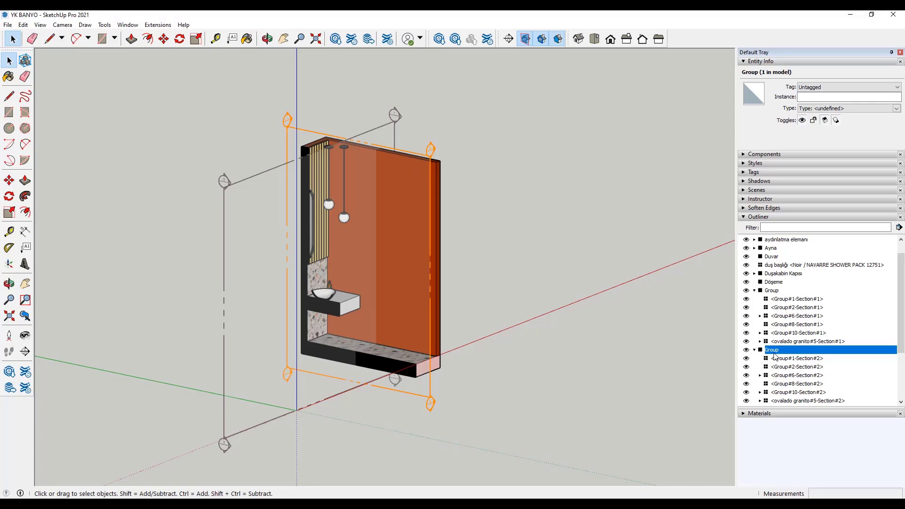
key(Delete)
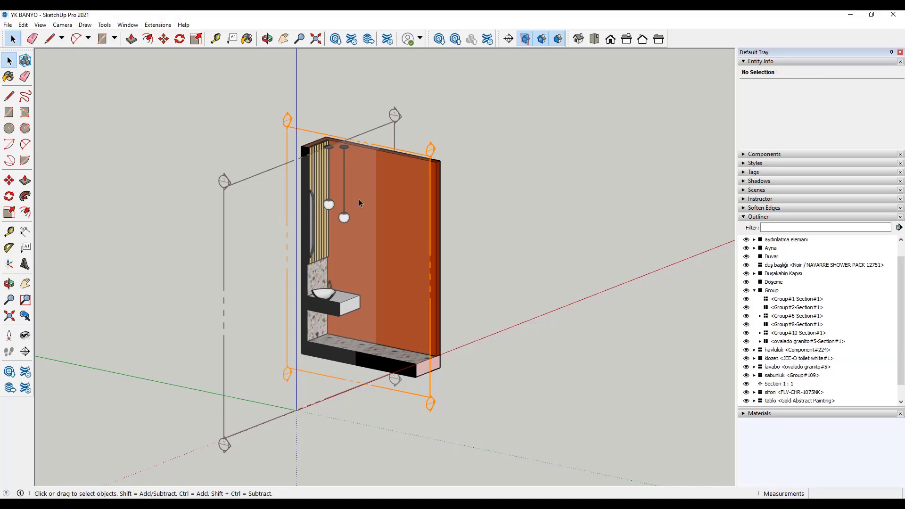
Select the yan kesit plane and create a group from its slice again
click(414, 157)
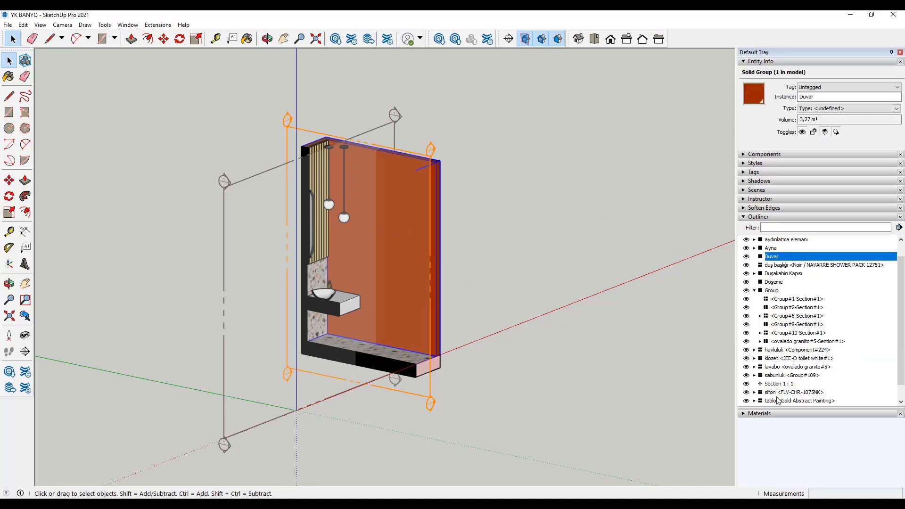
click(295, 135)
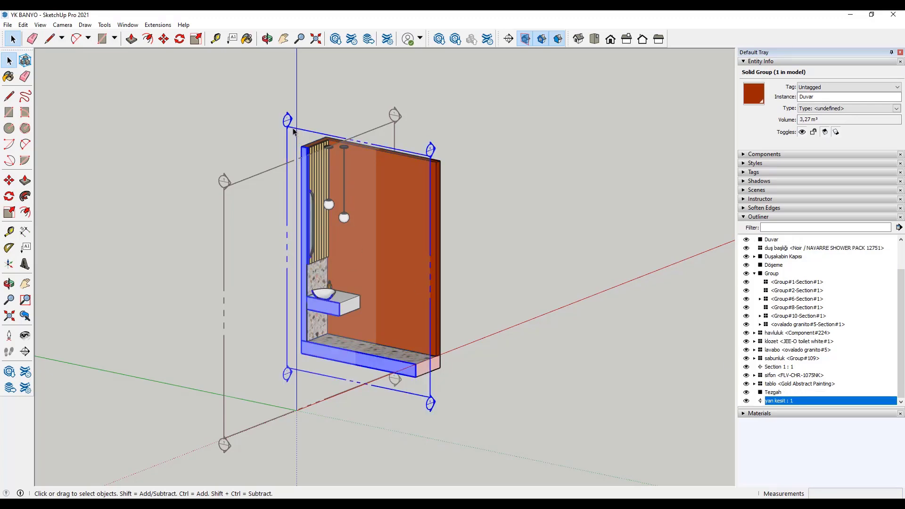
right_click(290, 130)
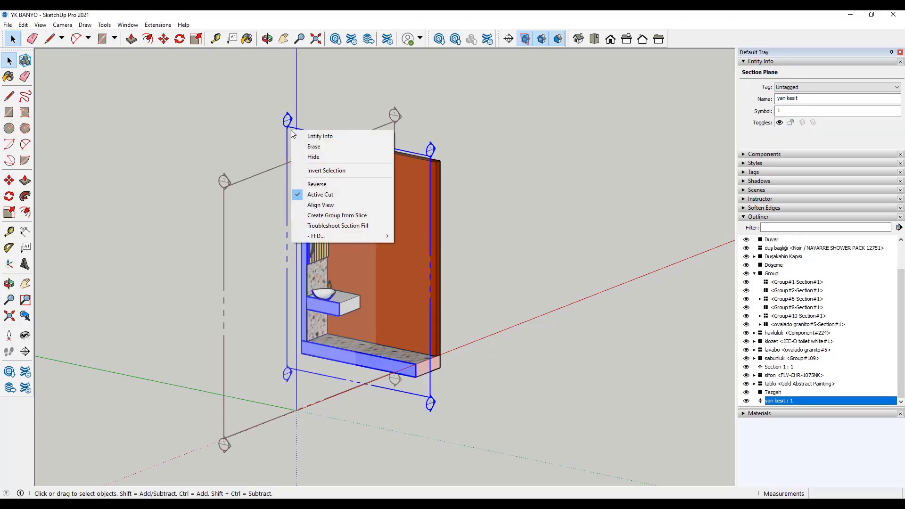
click(372, 216)
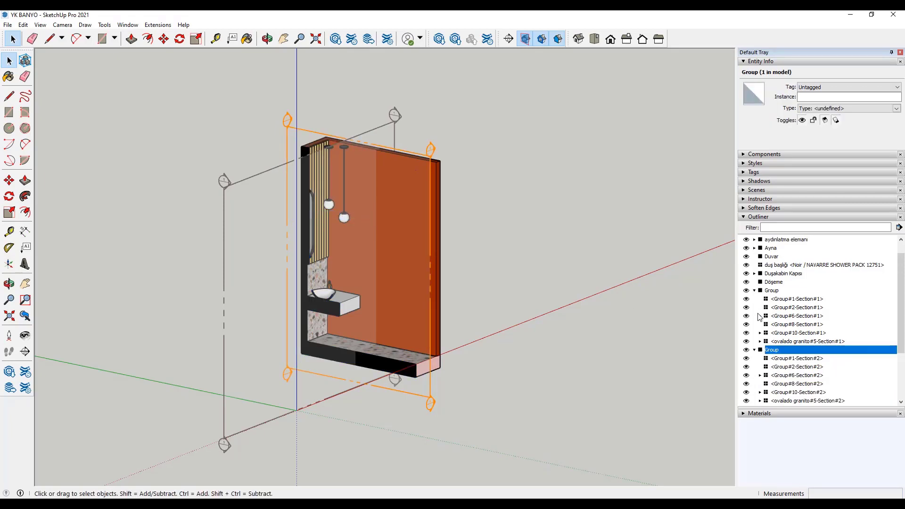
Hide the light fittings, mirror, Duvar wall, shower, Döşeme floor and first slice Group
click(746, 240)
click(745, 247)
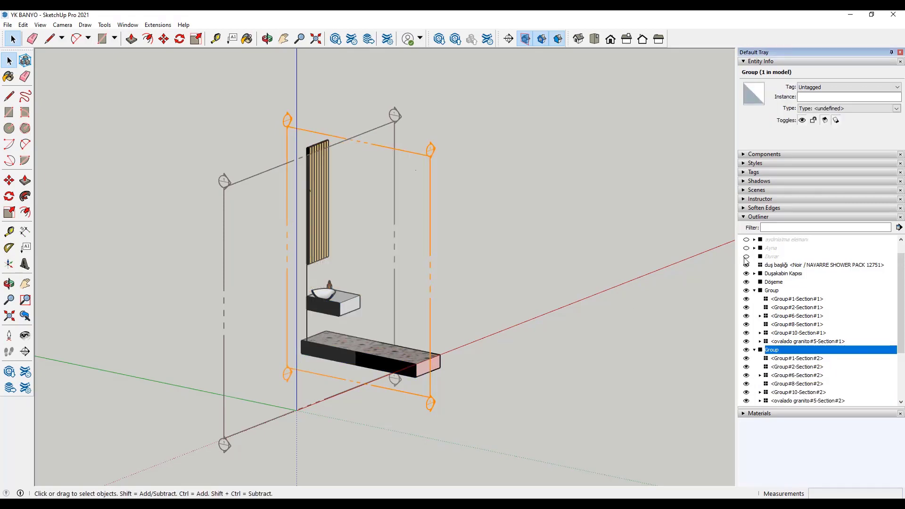
click(746, 265)
click(745, 282)
click(746, 290)
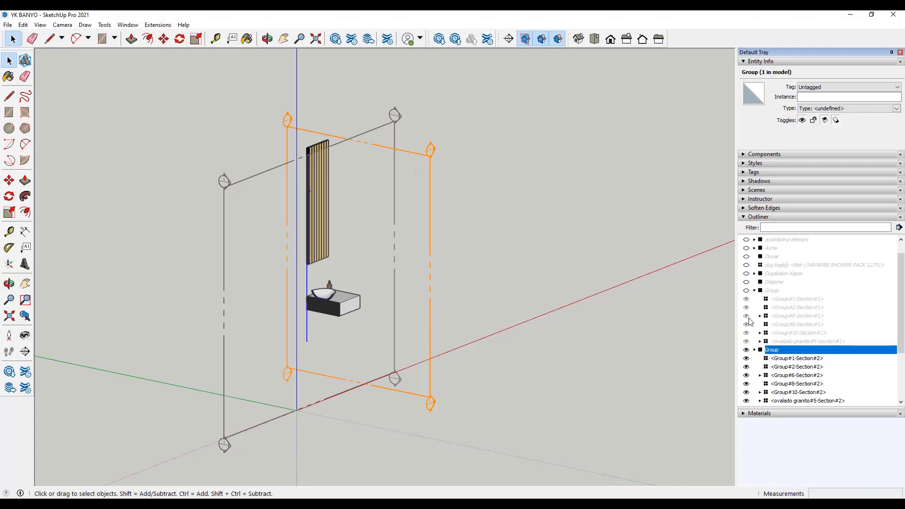
Hide the towel rail, toilet, basin, soap dish, siphon and Section 1 : 1
click(746, 358)
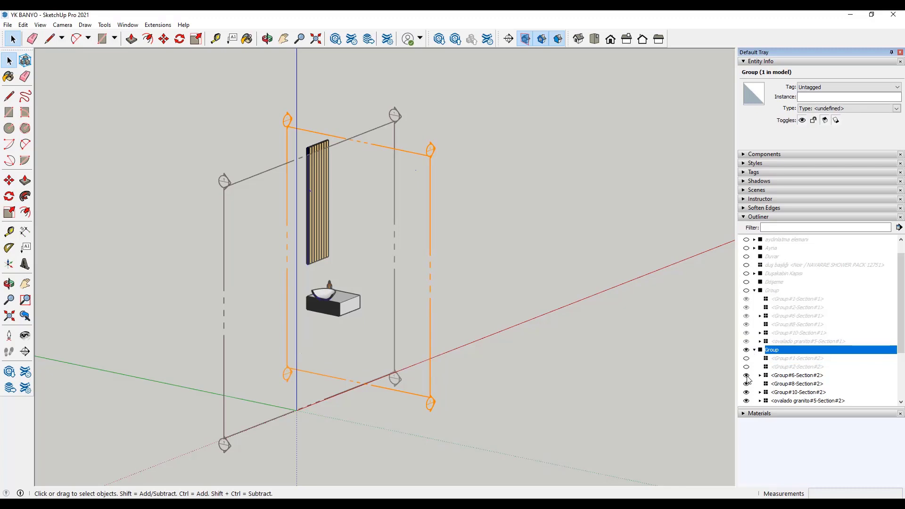
click(745, 375)
click(746, 383)
click(745, 366)
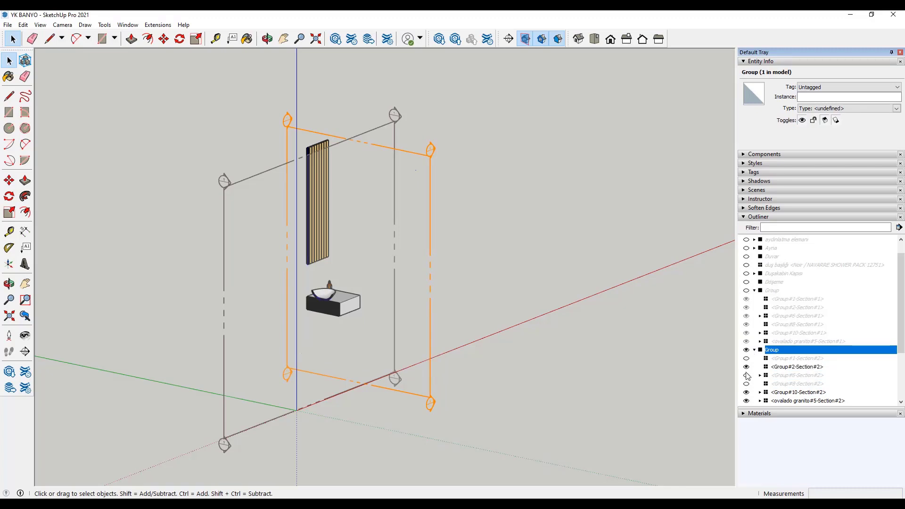
click(746, 384)
click(746, 358)
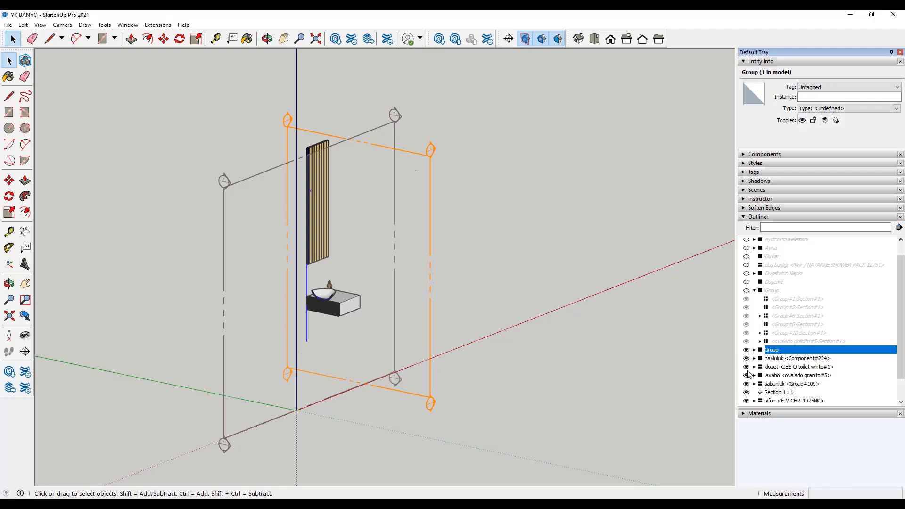
click(746, 358)
click(746, 375)
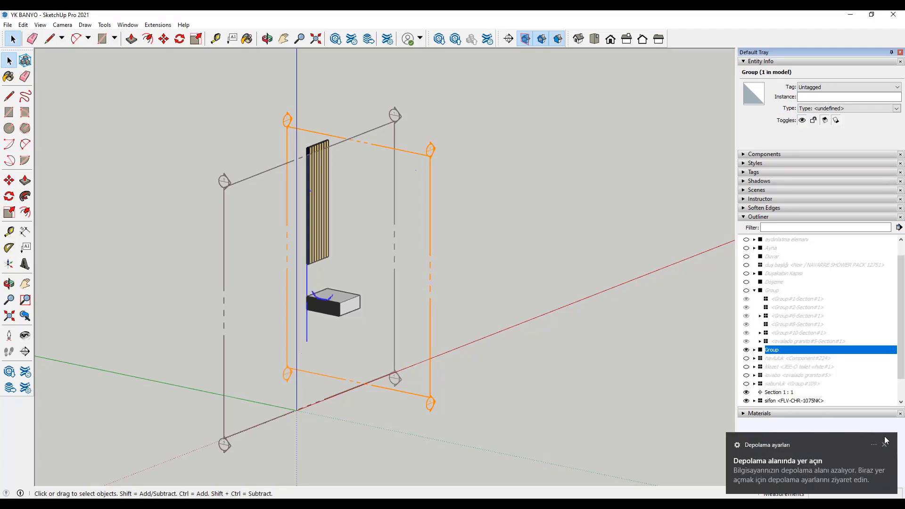
click(746, 392)
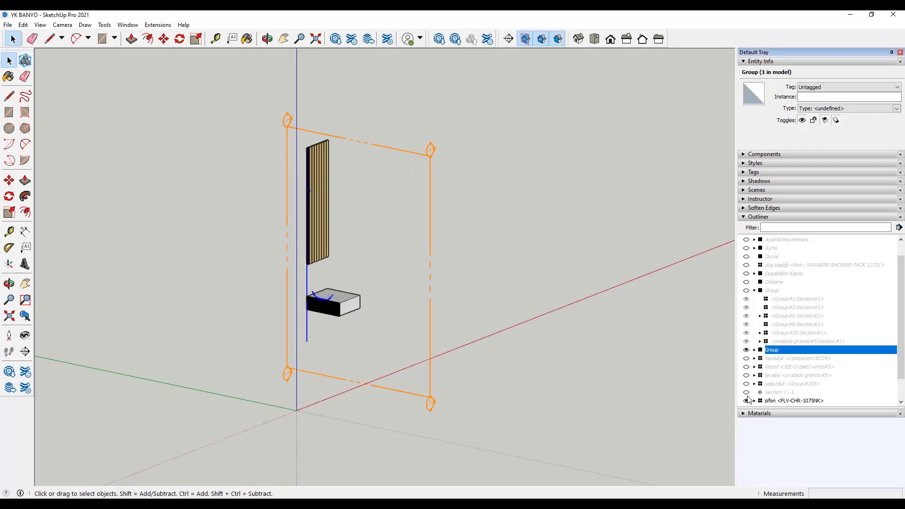
Orbit around the isolated yan kesit slice group to inspect it
mouse_move(700, 389)
middle_down()
mouse_move(507, 339)
mouse_move(648, 340)
mouse_move(433, 298)
mouse_move(545, 299)
mouse_move(521, 350)
mouse_move(565, 349)
middle_up()
click(648, 340)
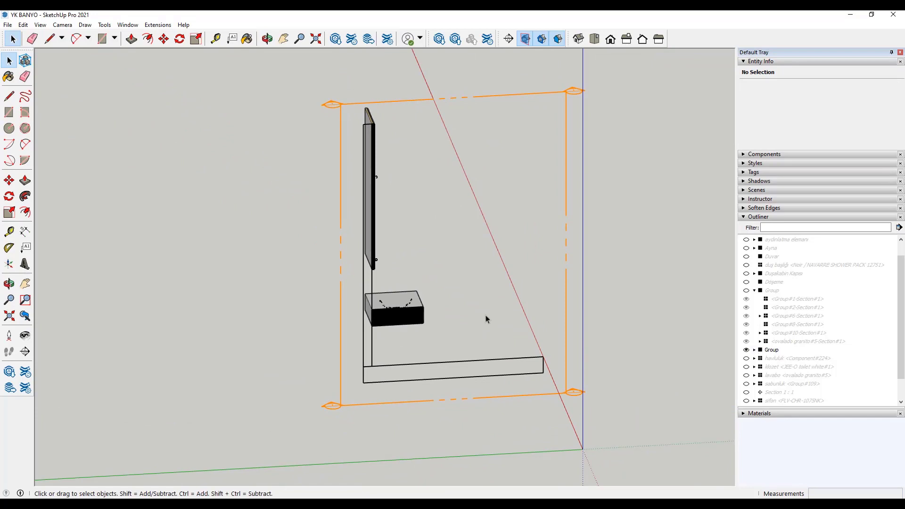
mouse_move(485, 319)
middle_down()
mouse_move(358, 303)
mouse_move(323, 326)
middle_up()
scroll(353, 325, down, 3)
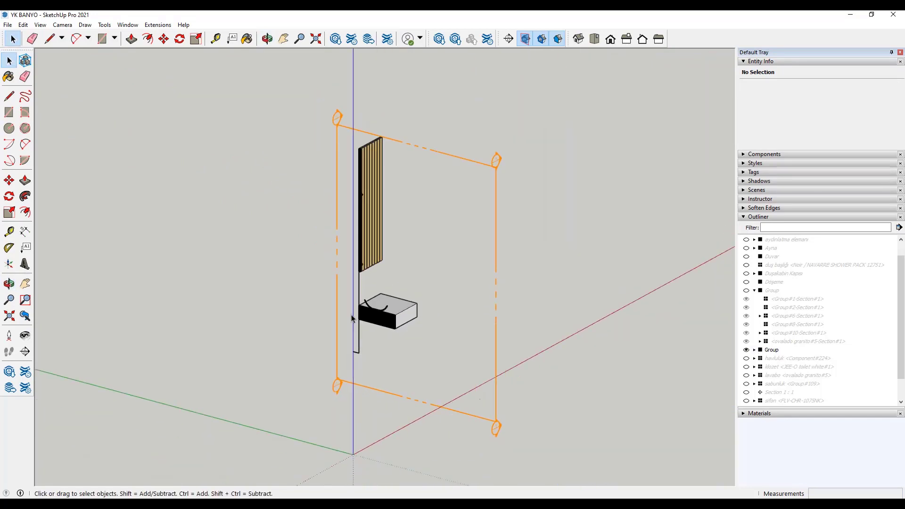
middle_drag(407, 187, 347, 216)
middle_drag(465, 430, 483, 236)
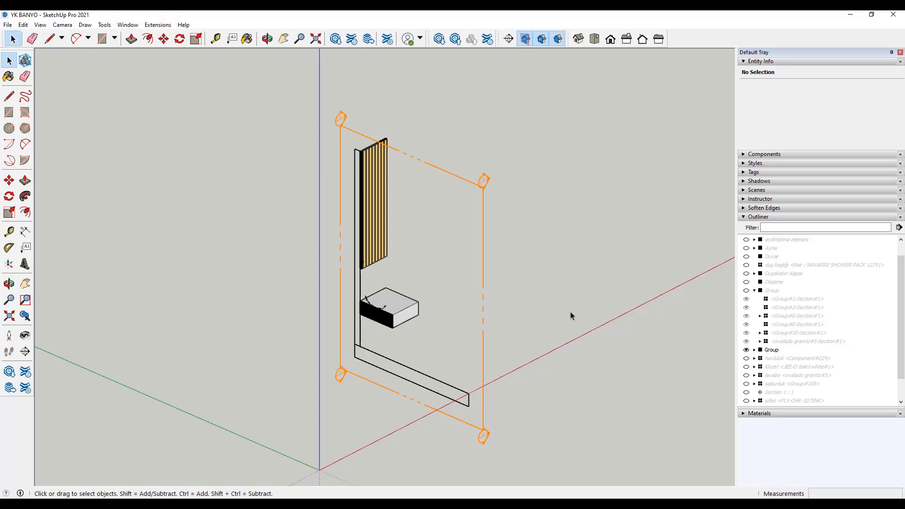
Unhide the fixtures, Section 1 : 1, first slice Group, floor, walls, mirror and light fittings
click(746, 358)
click(746, 375)
click(746, 400)
click(745, 391)
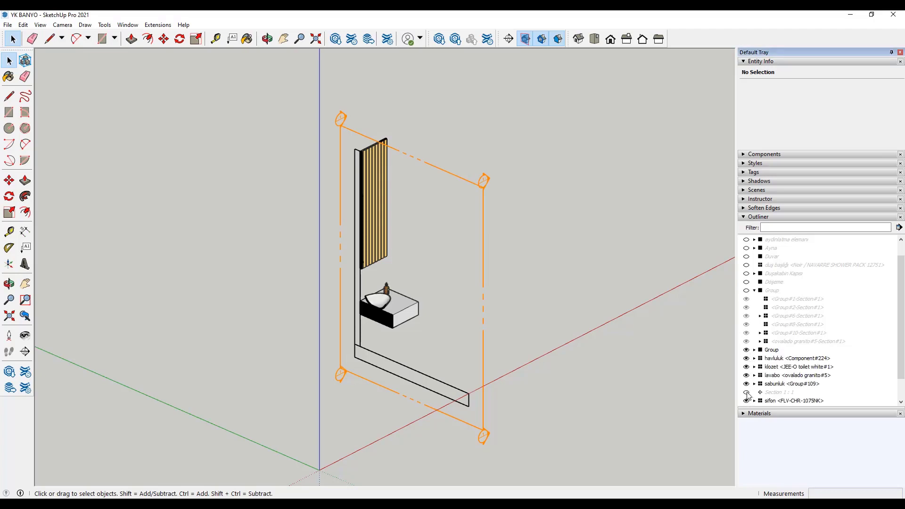
click(745, 290)
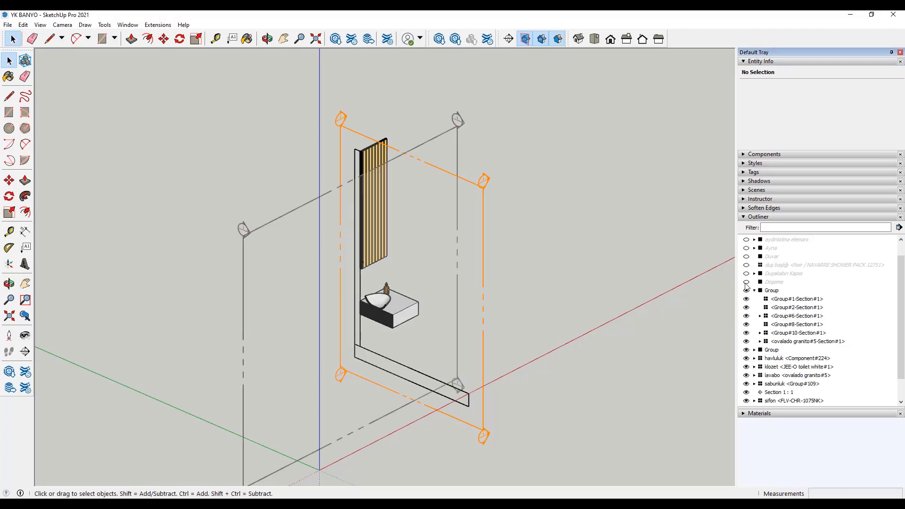
click(745, 273)
click(746, 257)
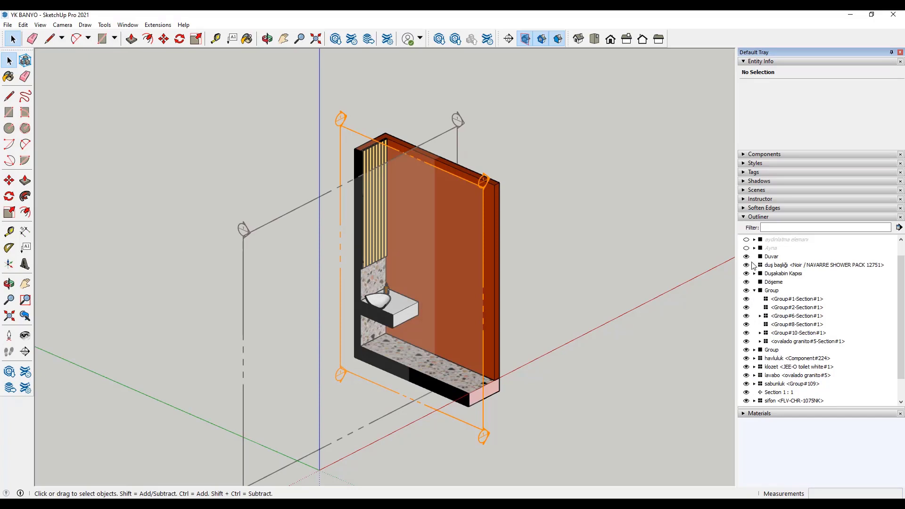
click(746, 248)
click(746, 239)
scroll(782, 281, up, 1)
scroll(783, 282, down, 2)
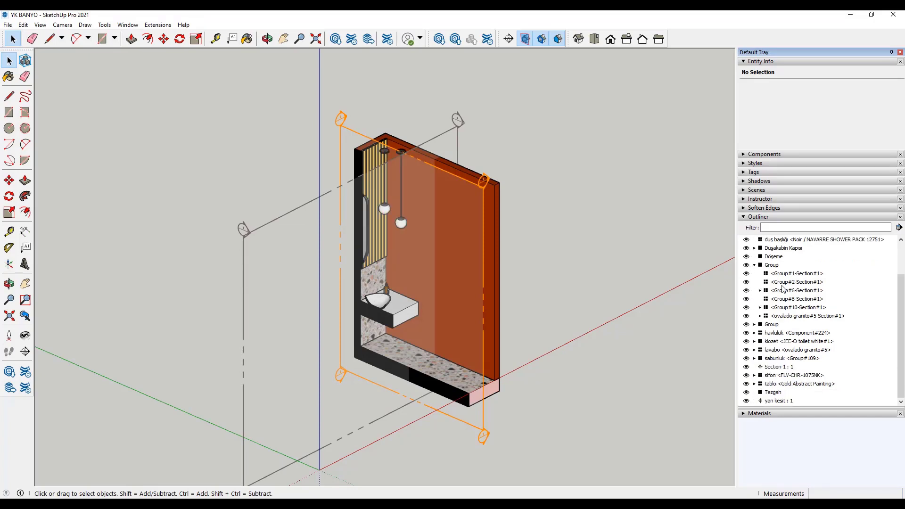
scroll(555, 256, up, 1)
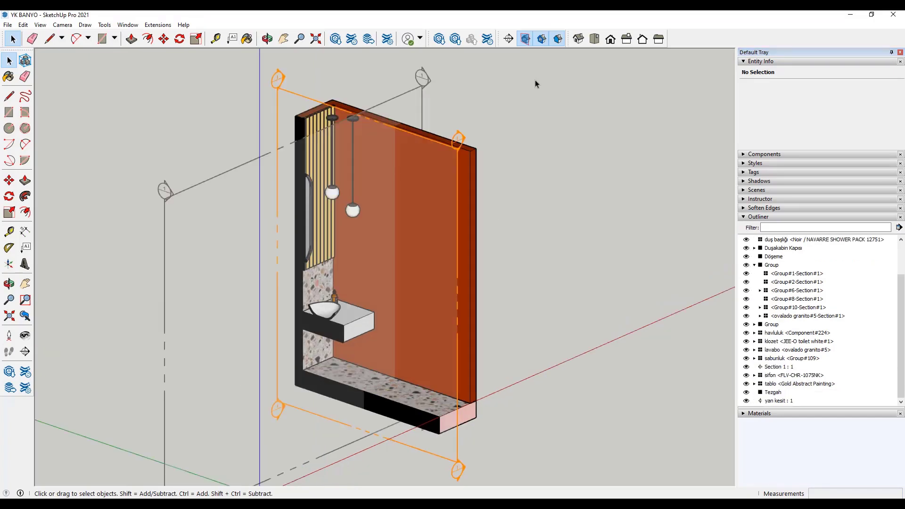
Hide and re-show the section planes twice around the side-cut bathroom slice
click(509, 43)
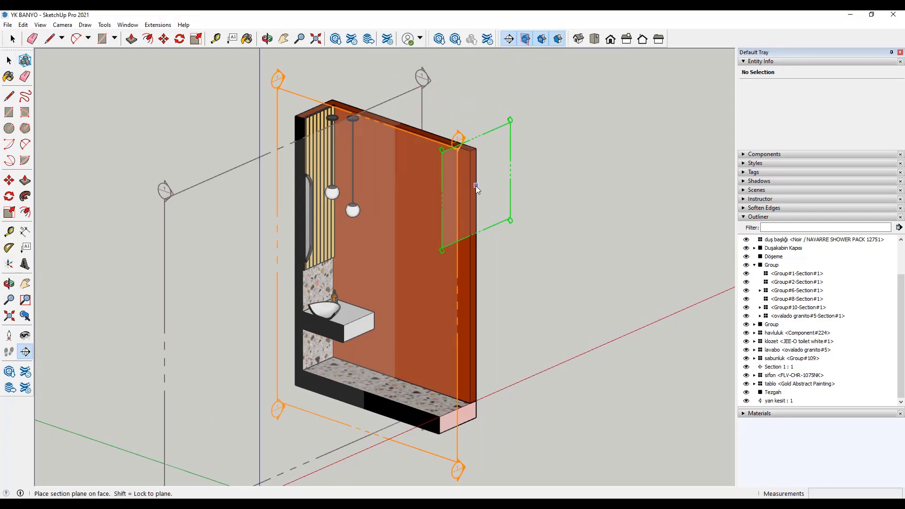
click(526, 41)
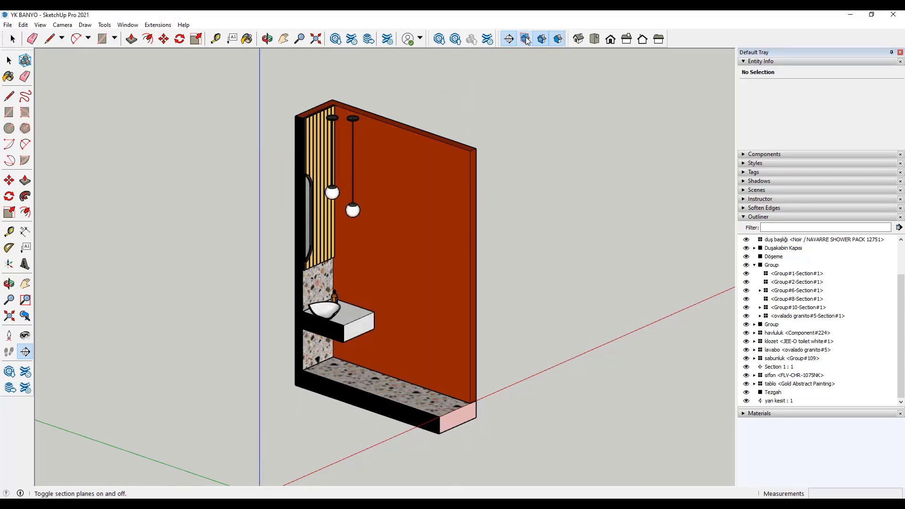
click(527, 41)
click(527, 41)
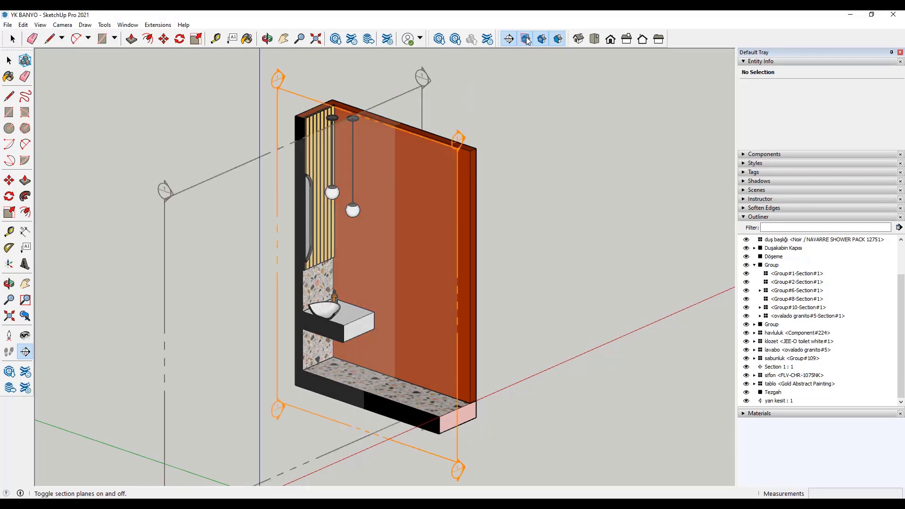
click(526, 41)
scroll(377, 175, down, 2)
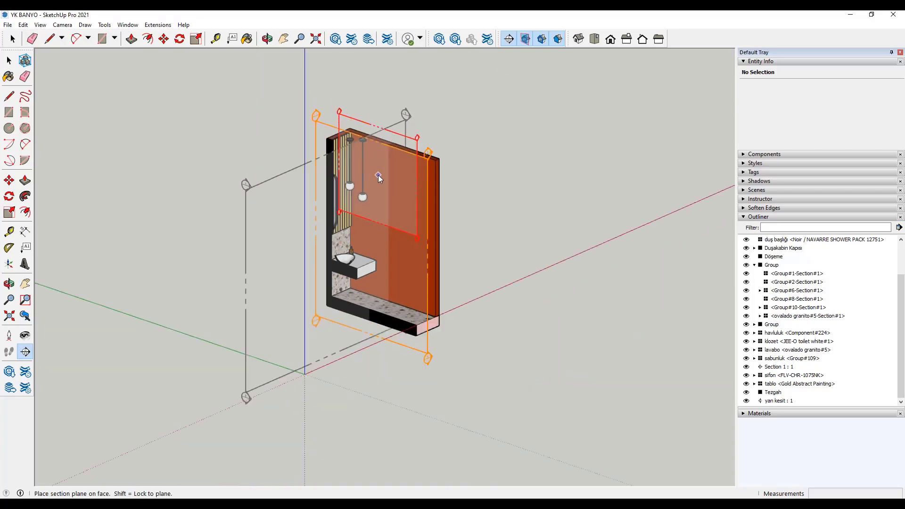
scroll(434, 155, up, 1)
middle_drag(482, 213, 462, 207)
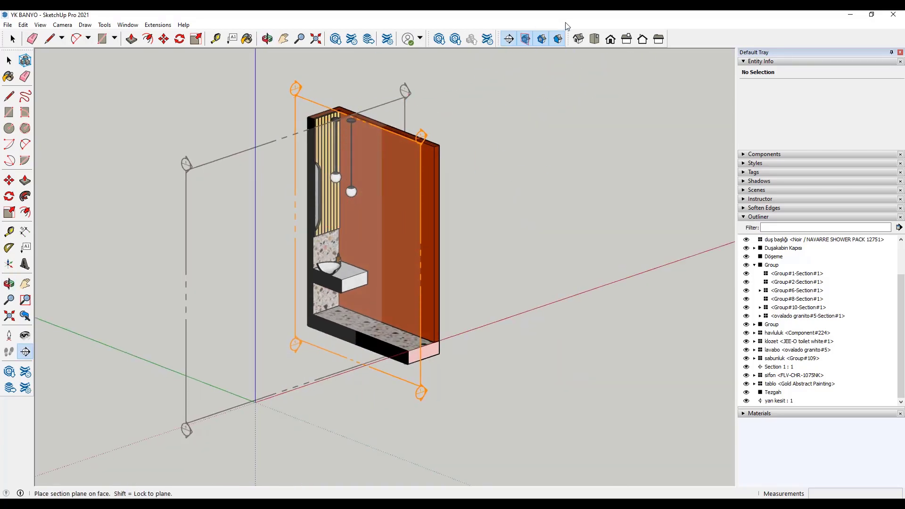
Compare the orbited slice with plane outlines hidden and shown, ending visible, then return to Select
click(527, 41)
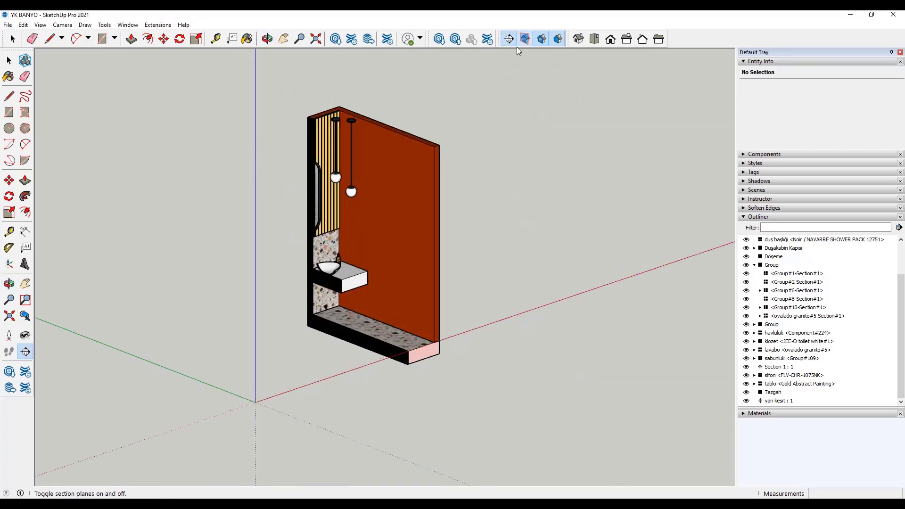
middle_drag(351, 189, 452, 203)
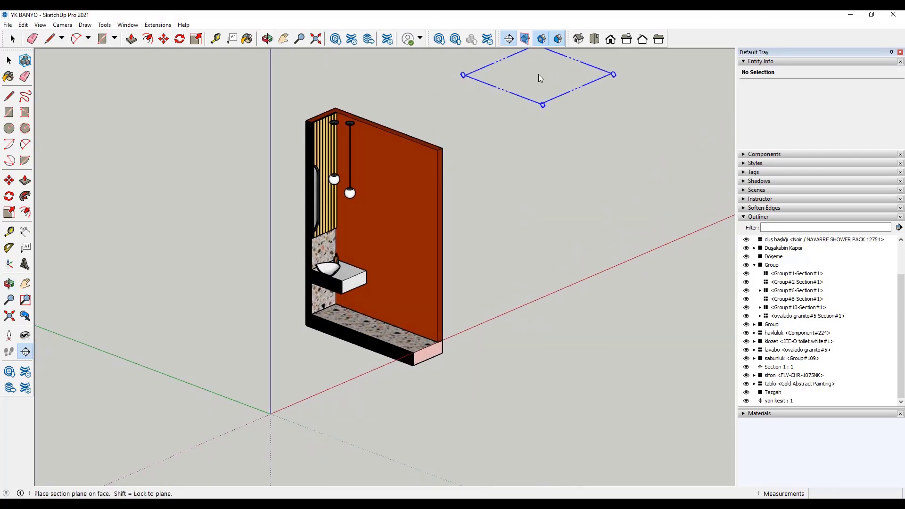
click(526, 41)
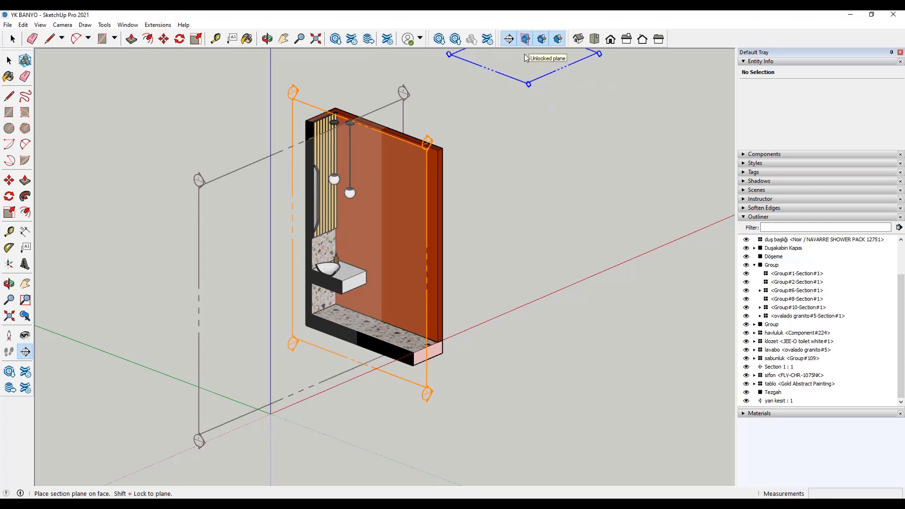
click(525, 40)
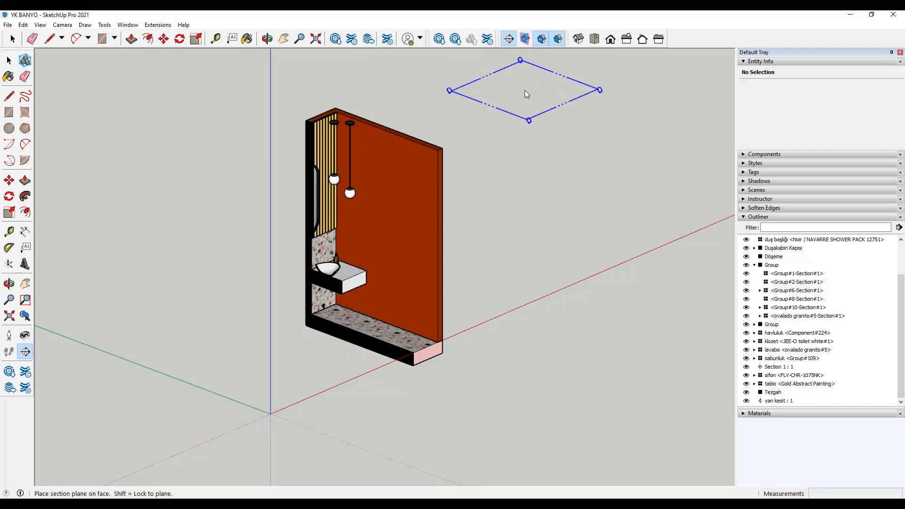
click(525, 40)
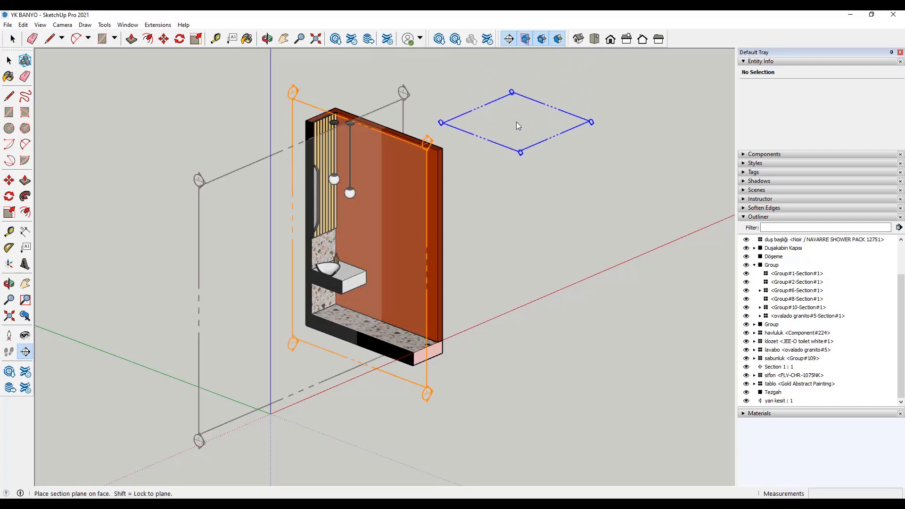
click(524, 42)
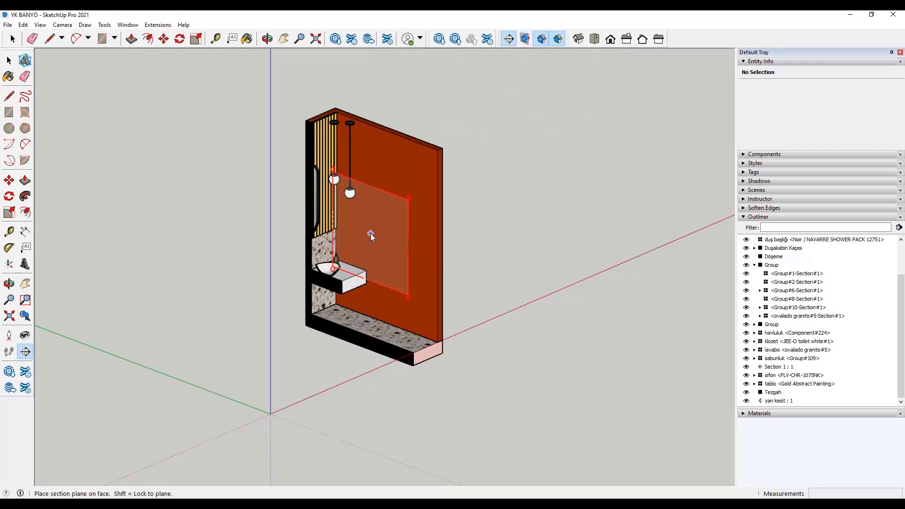
click(523, 39)
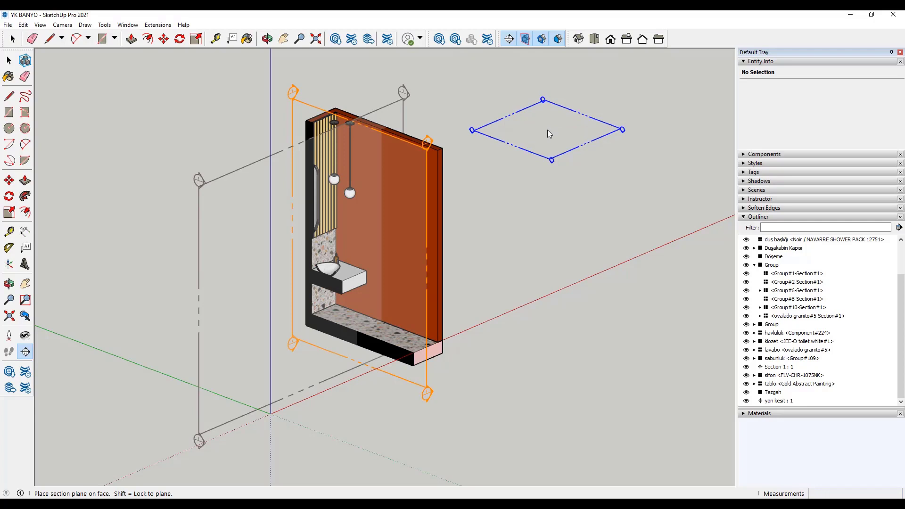
click(13, 39)
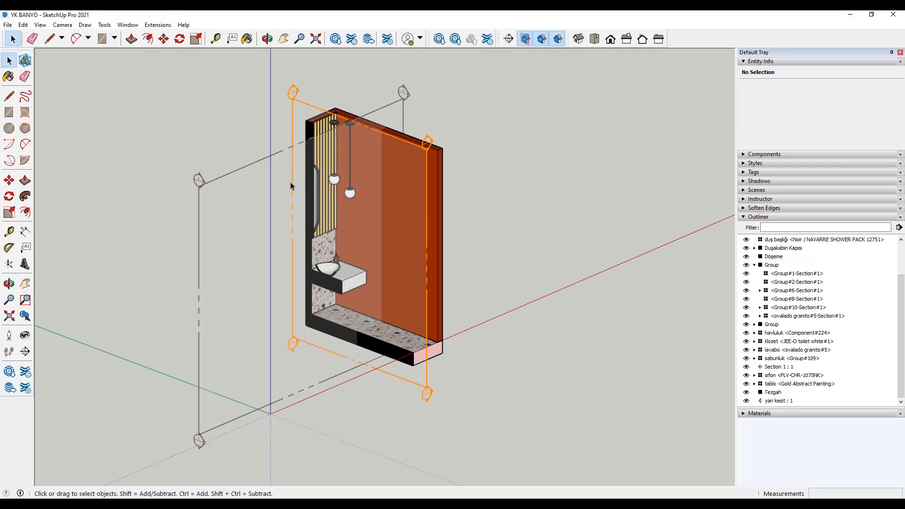
mouse_move(291, 183)
middle_down()
mouse_move(346, 204)
mouse_move(555, 65)
middle_up()
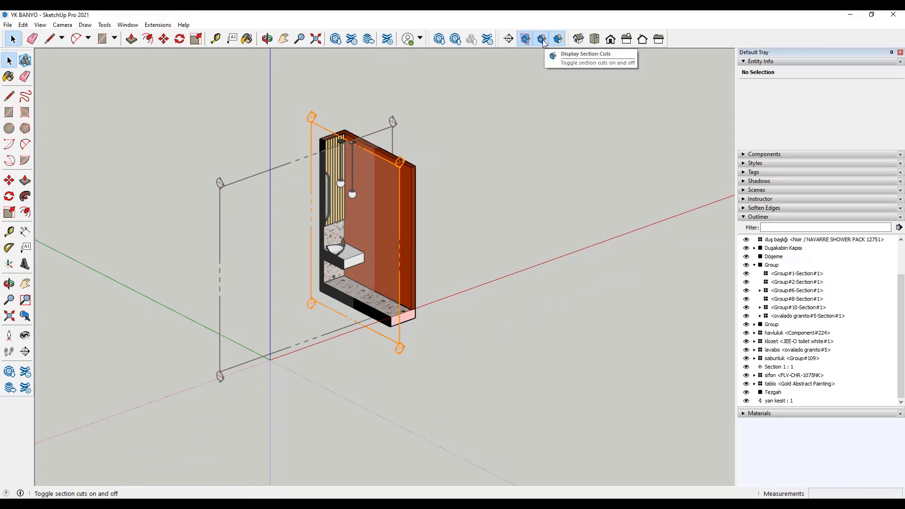
click(543, 43)
middle_drag(453, 174, 332, 232)
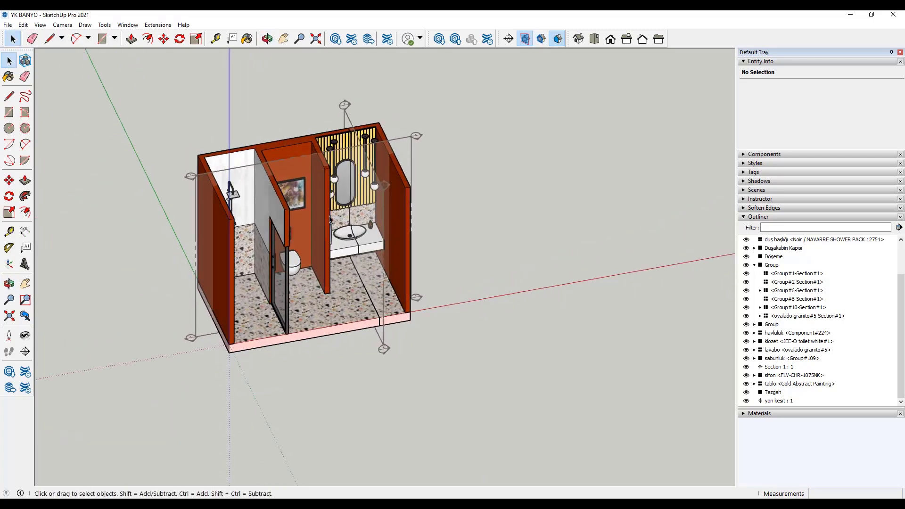
scroll(264, 193, up, 1)
scroll(264, 194, up, 1)
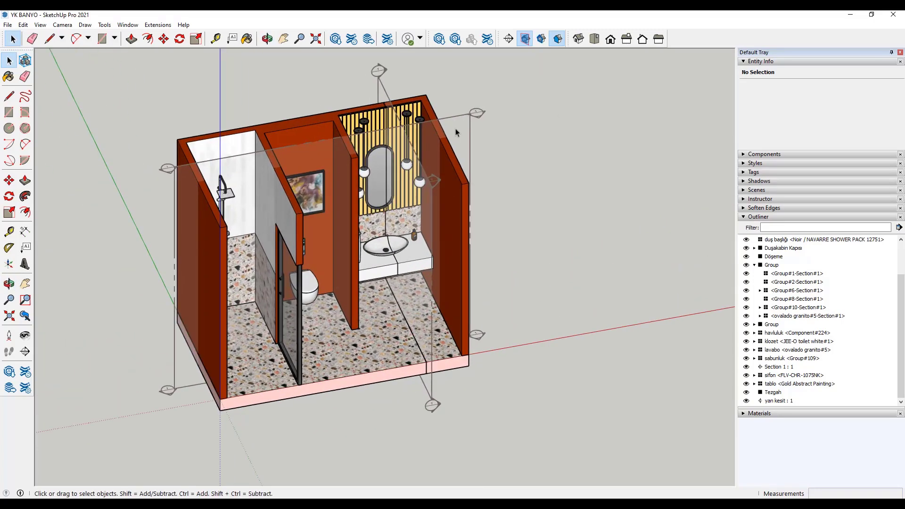
click(543, 40)
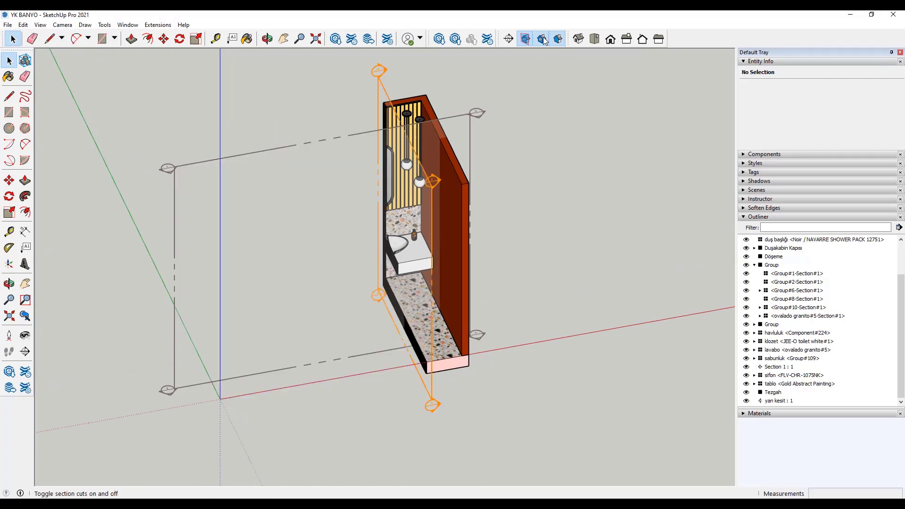
click(544, 39)
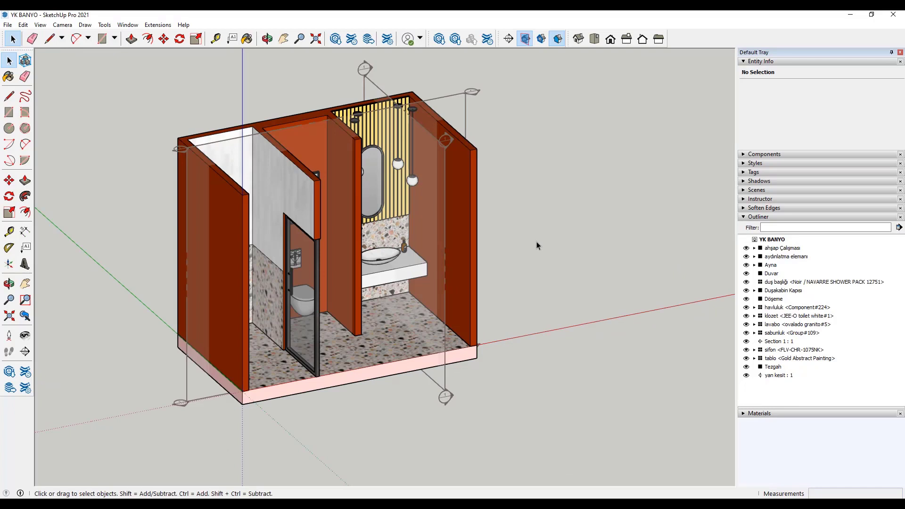
click(541, 39)
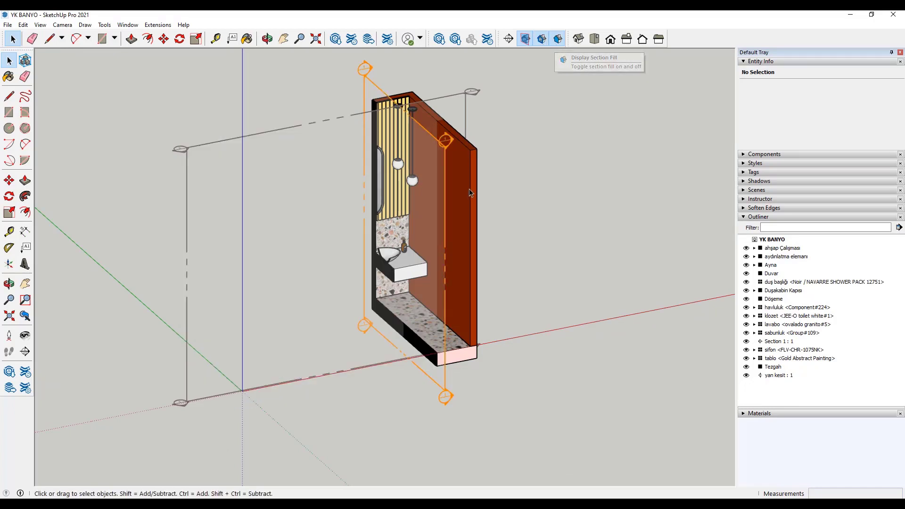
middle_drag(552, 84, 562, 188)
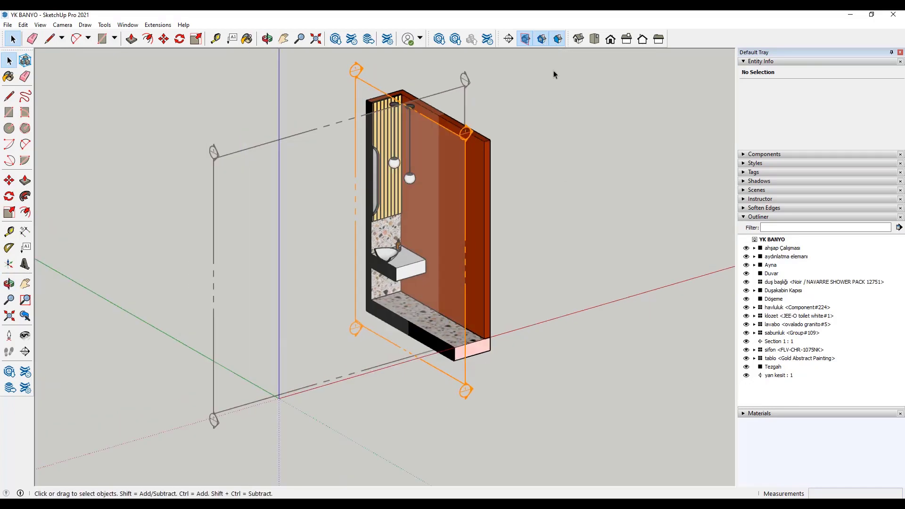
click(558, 39)
scroll(389, 324, up, 3)
mouse_move(389, 324)
middle_down()
mouse_move(480, 322)
mouse_move(464, 322)
middle_up()
scroll(414, 326, down, 2)
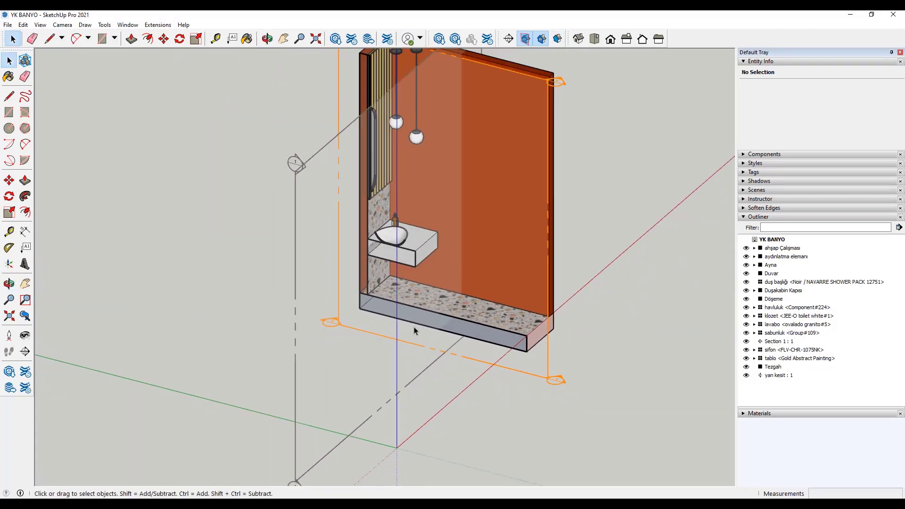
scroll(414, 327, down, 2)
scroll(458, 347, up, 5)
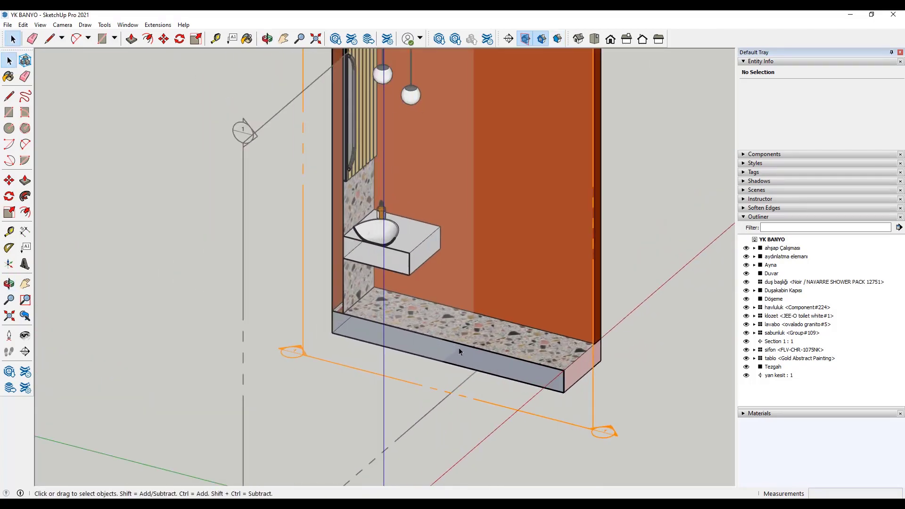
click(558, 39)
click(558, 39)
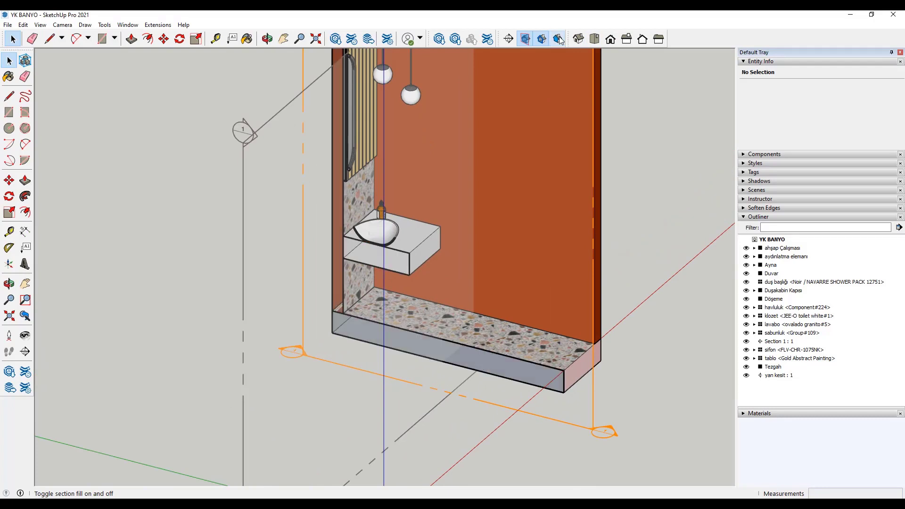
click(558, 39)
mouse_move(495, 279)
middle_down()
mouse_move(405, 304)
mouse_move(412, 297)
middle_up()
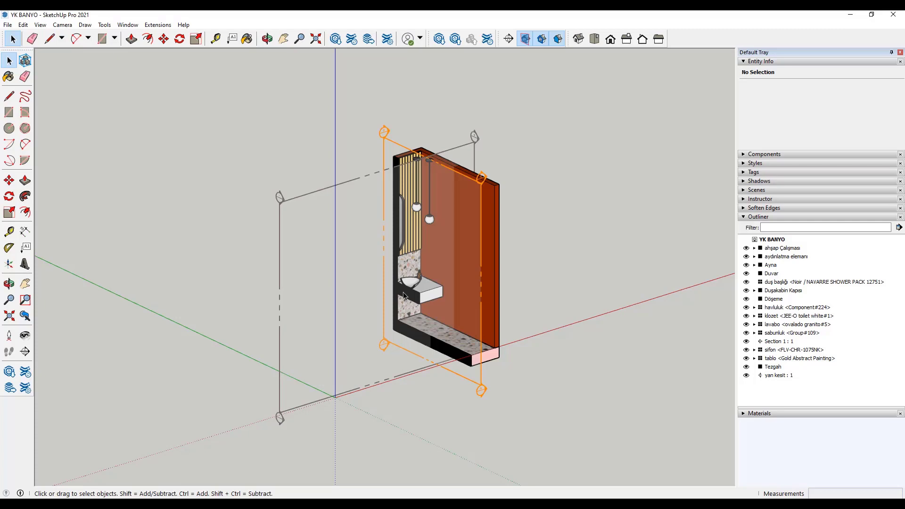
middle_drag(406, 278, 372, 226)
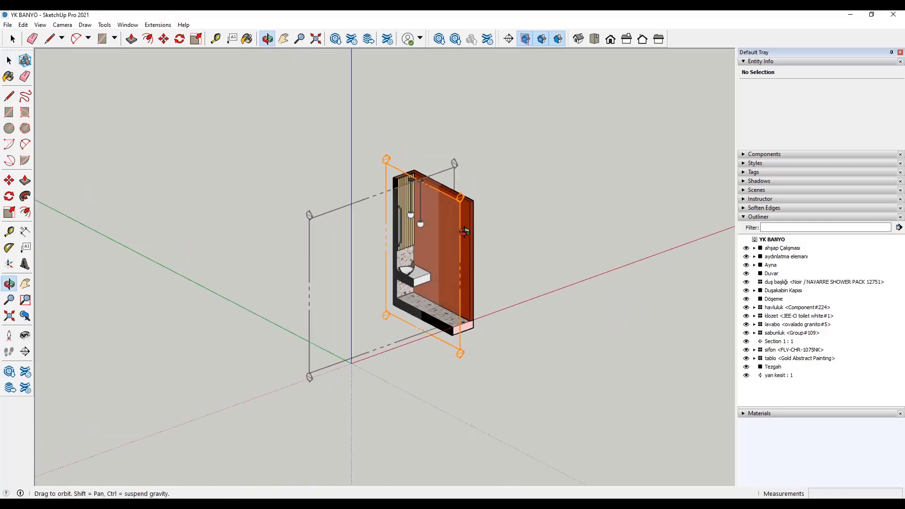
click(557, 39)
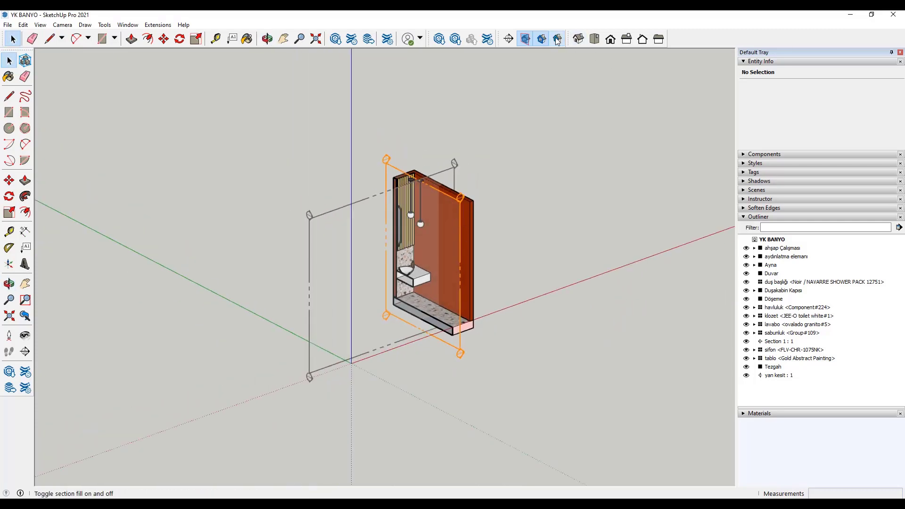
click(558, 38)
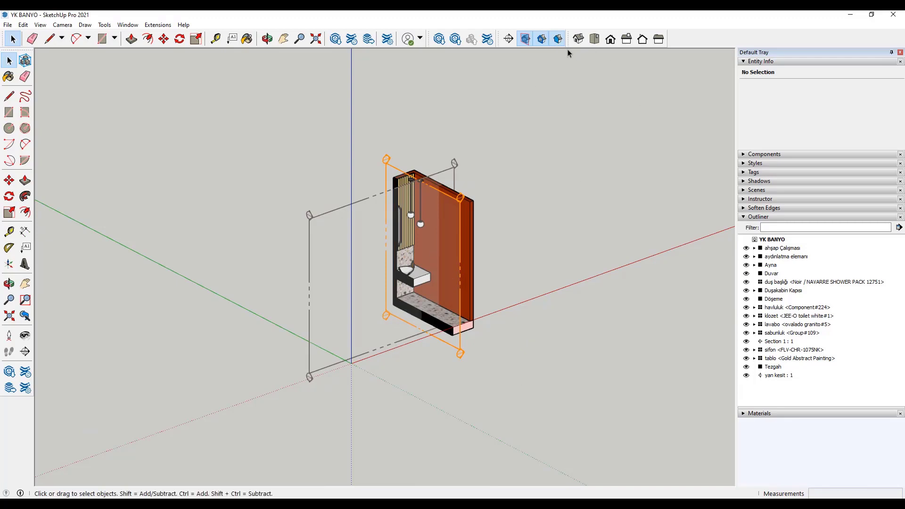
scroll(453, 301, up, 2)
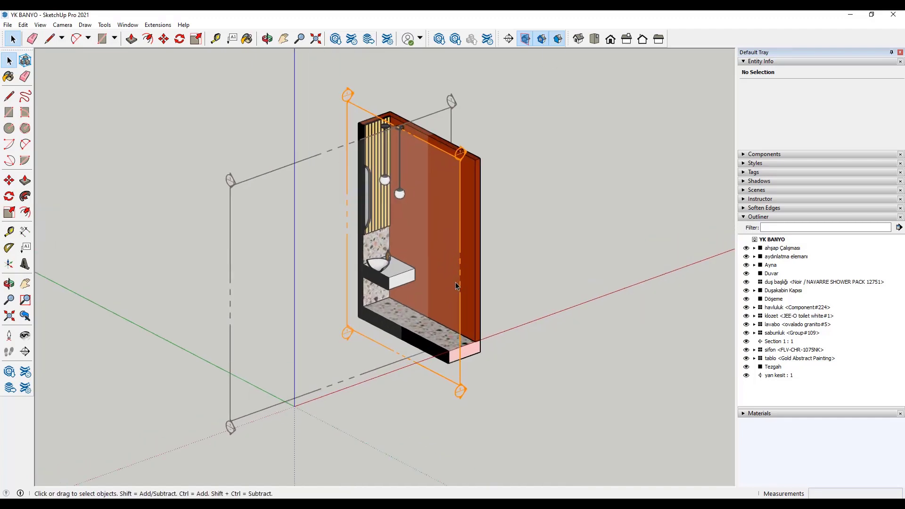
scroll(451, 304, up, 2)
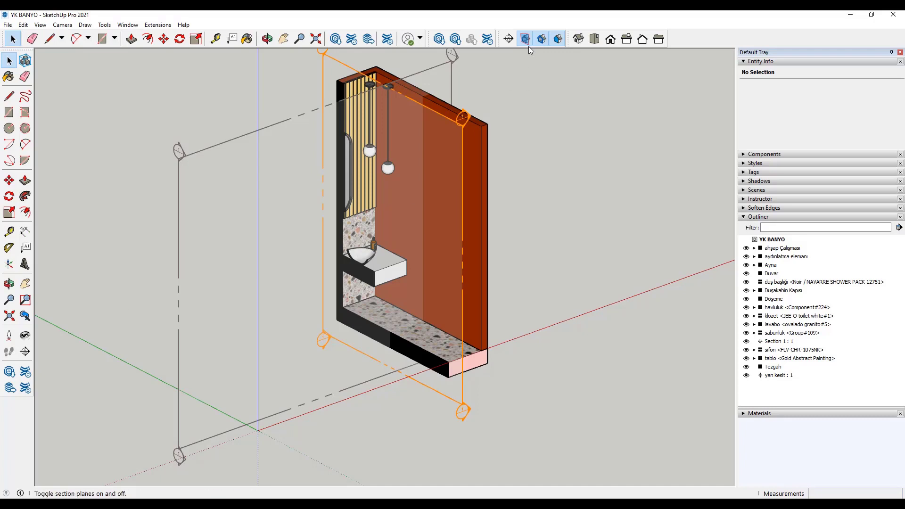
scroll(422, 196, down, 1)
scroll(421, 205, down, 1)
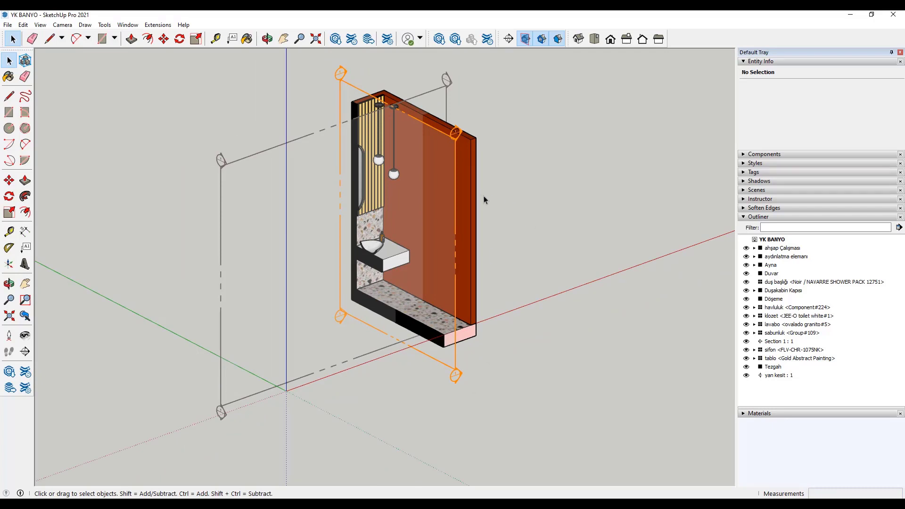
click(430, 125)
right_click(430, 126)
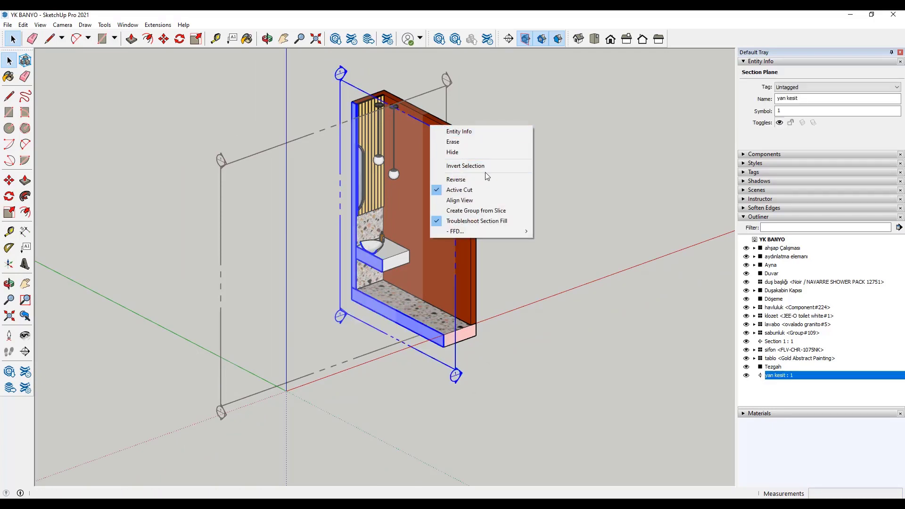
click(576, 141)
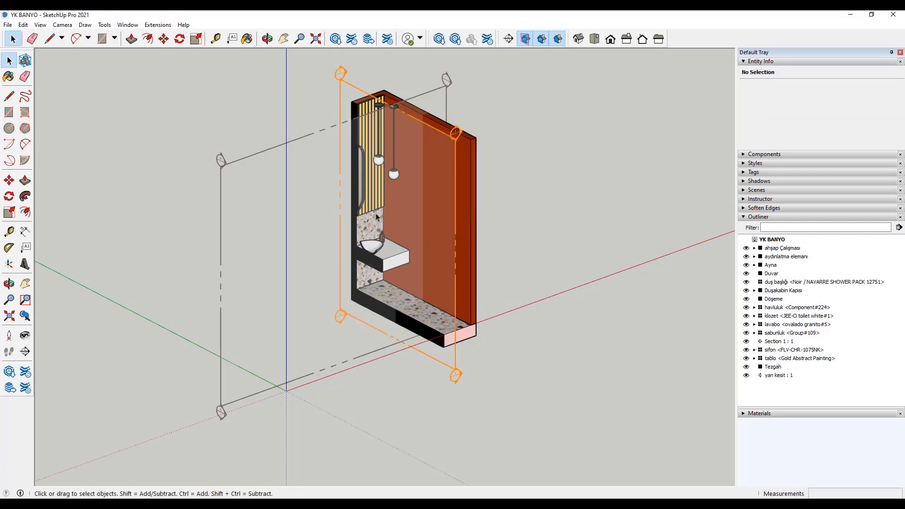